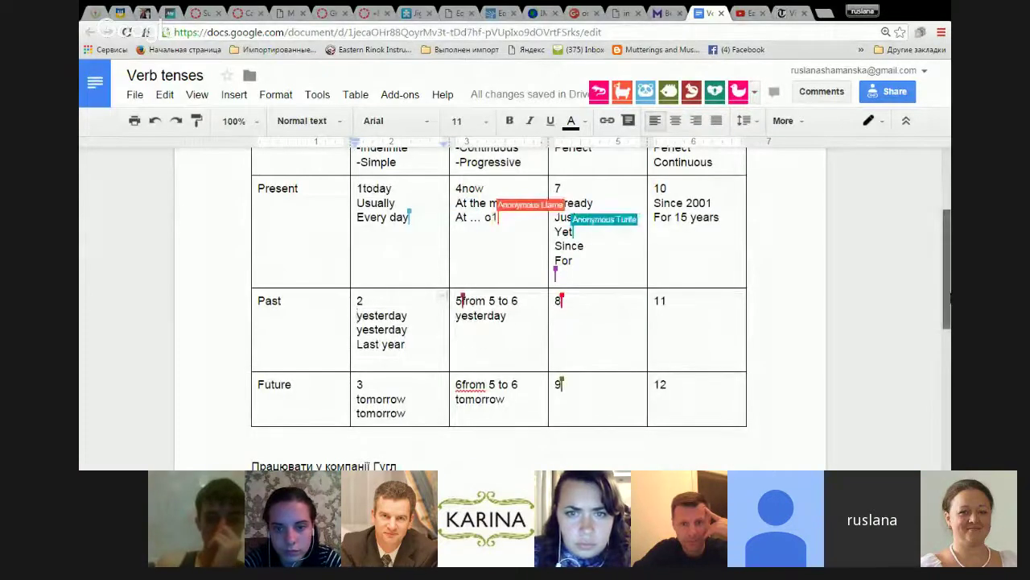
pyautogui.scroll(1, 911, 340)
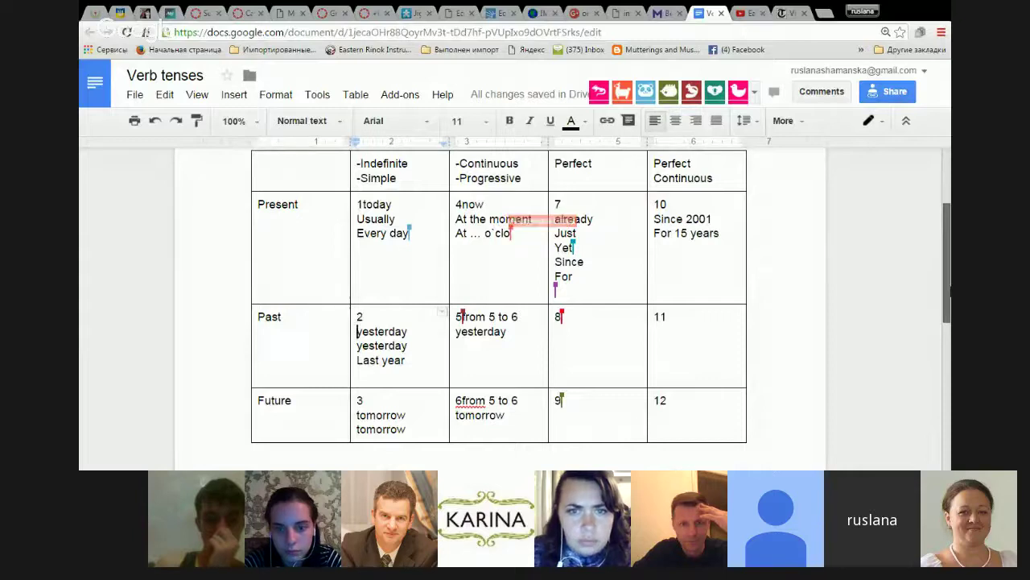
# Move 'from 5 to 6' onto its own line in cells 5 and 6.
pyautogui.click(462, 331)
pyautogui.press('Return')
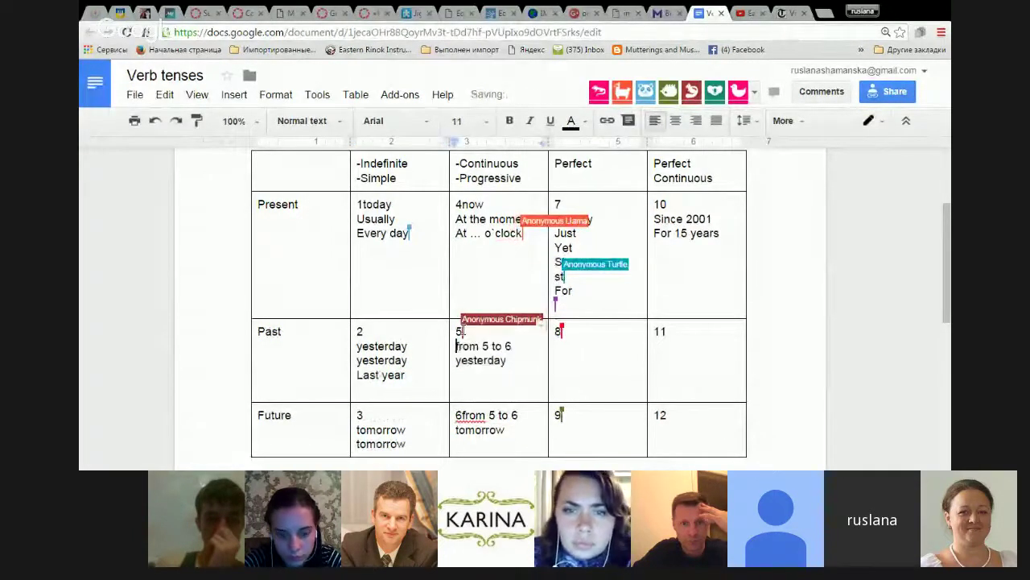
pyautogui.click(457, 414)
pyautogui.press('Return')
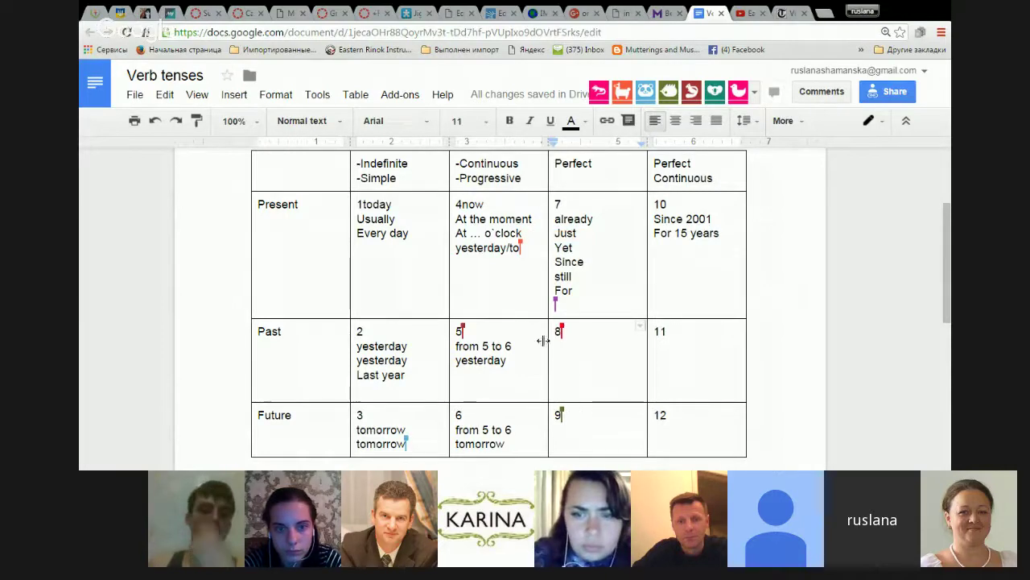
# Add 'Often' on a new line under 'Every day', leaving an empty line below it.
pyautogui.click(427, 236)
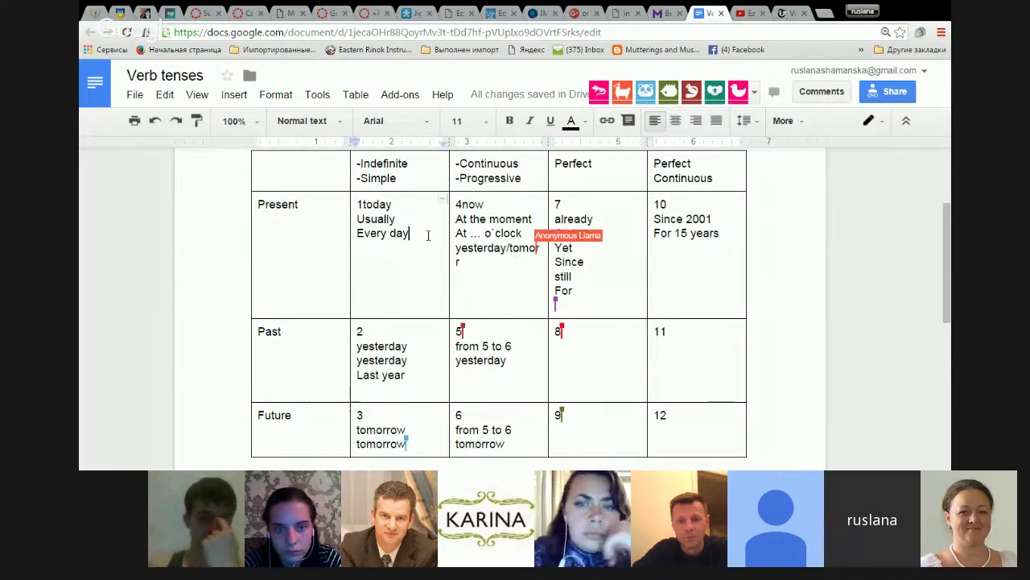
pyautogui.press('Return')
pyautogui.write('Often')
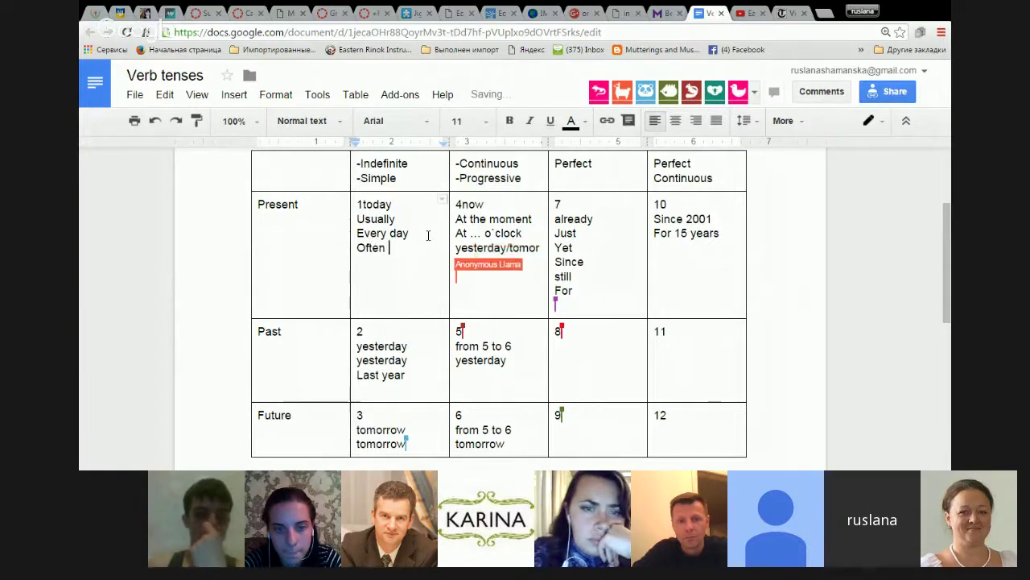
pyautogui.press('Return')
pyautogui.write('r')
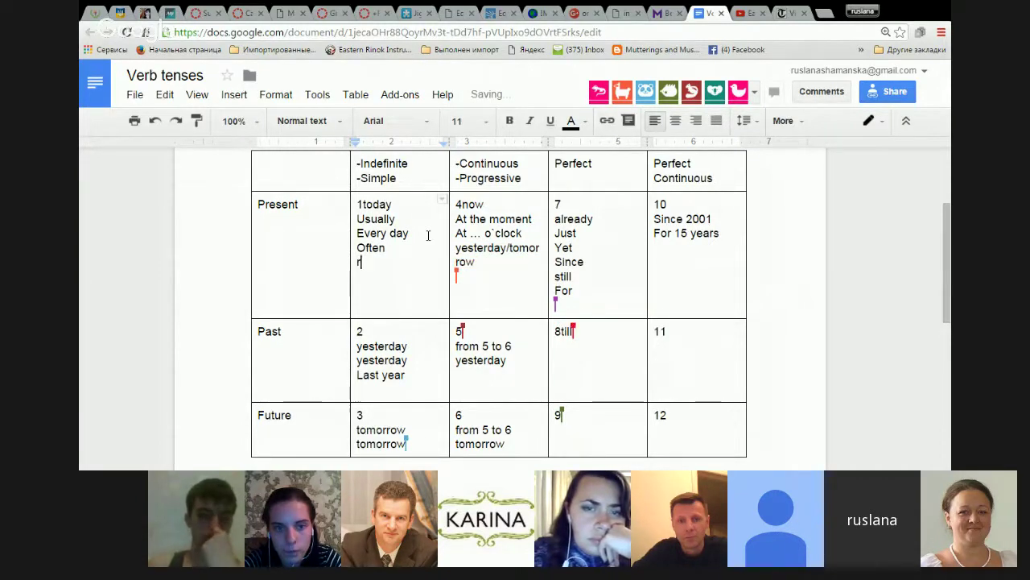
pyautogui.write('are')
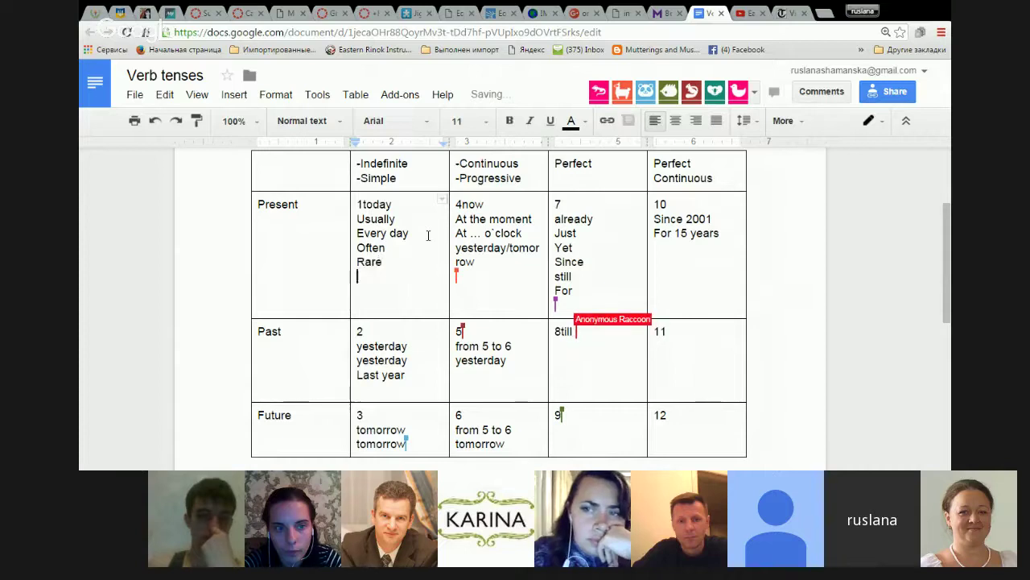
pyautogui.press('BackSpace')
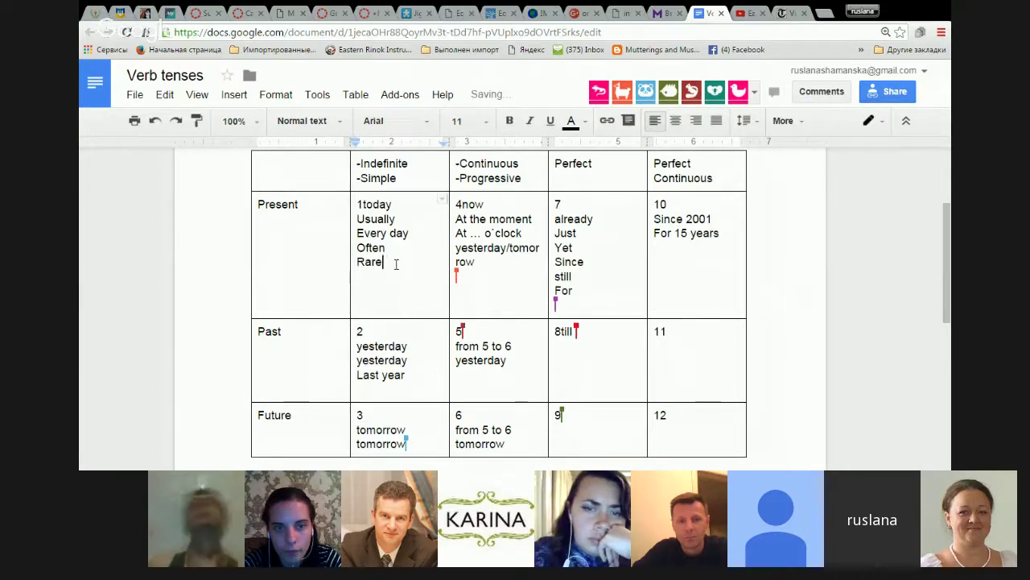
pyautogui.press('BackSpace')
pyautogui.press('BackSpace')
pyautogui.press('BackSpace')
pyautogui.press('BackSpace')
pyautogui.press('BackSpace')
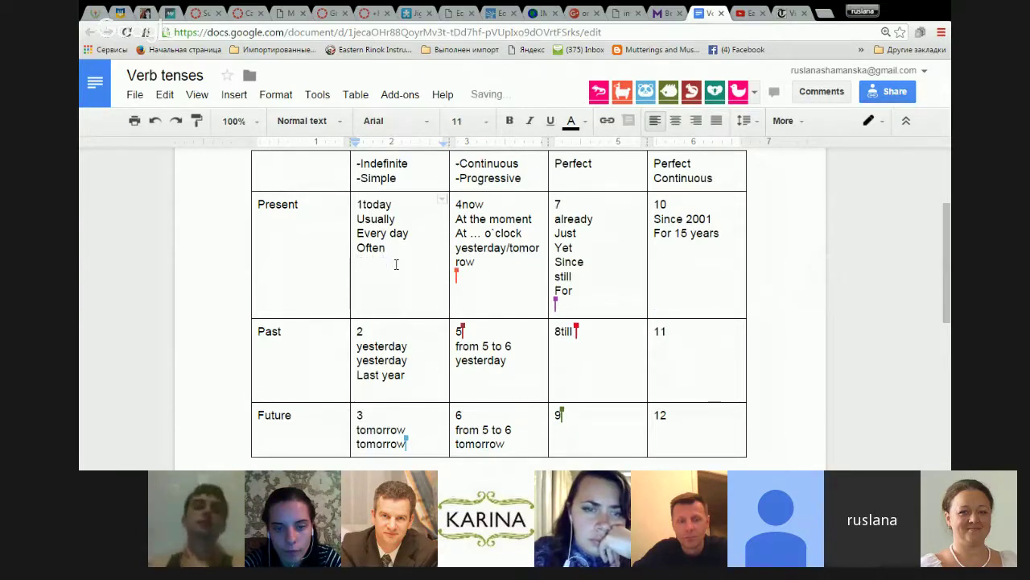
pyautogui.press('Return')
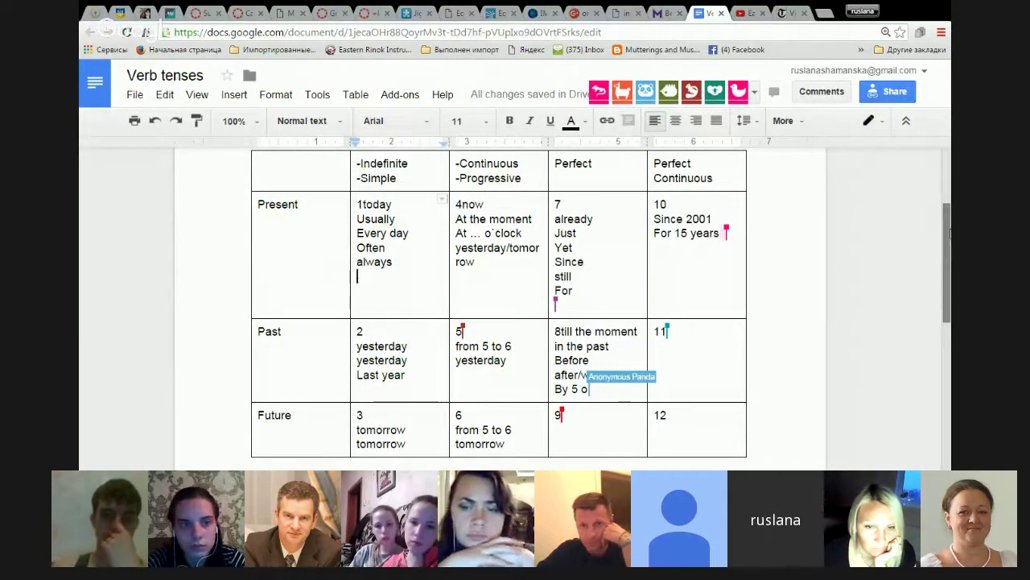
# Scroll so the Present Simple time markers below 'Often' are in view.
pyautogui.moveTo(948, 236)
pyautogui.mouseDown()
pyautogui.moveTo(948, 273)
pyautogui.moveTo(948, 222)
pyautogui.moveTo(948, 247)
pyautogui.mouseUp()
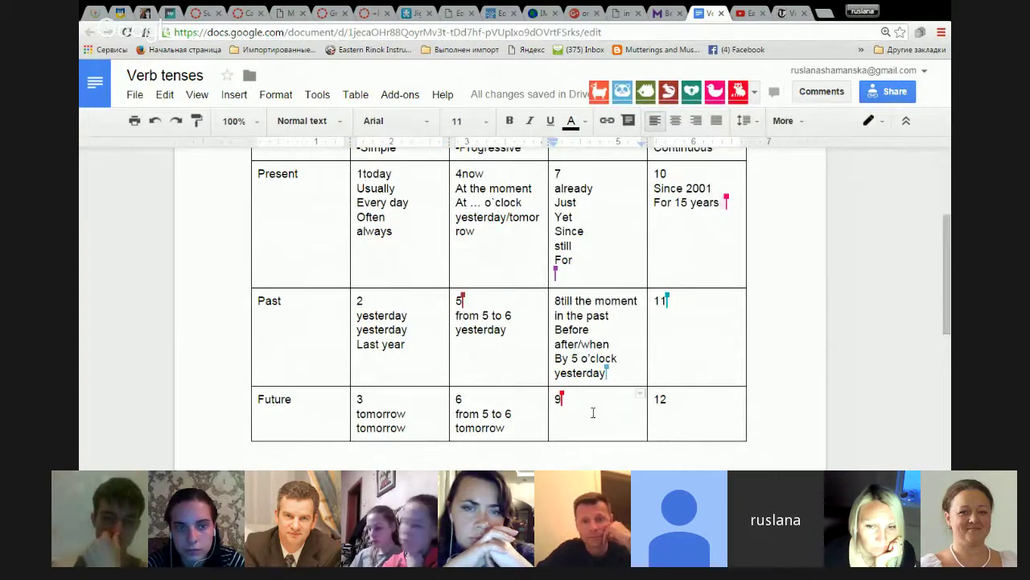
# Colour the tense numbers 9, 12 and 11 red and make them bold.
pyautogui.moveTo(555, 403); pyautogui.dragTo(692, 402)
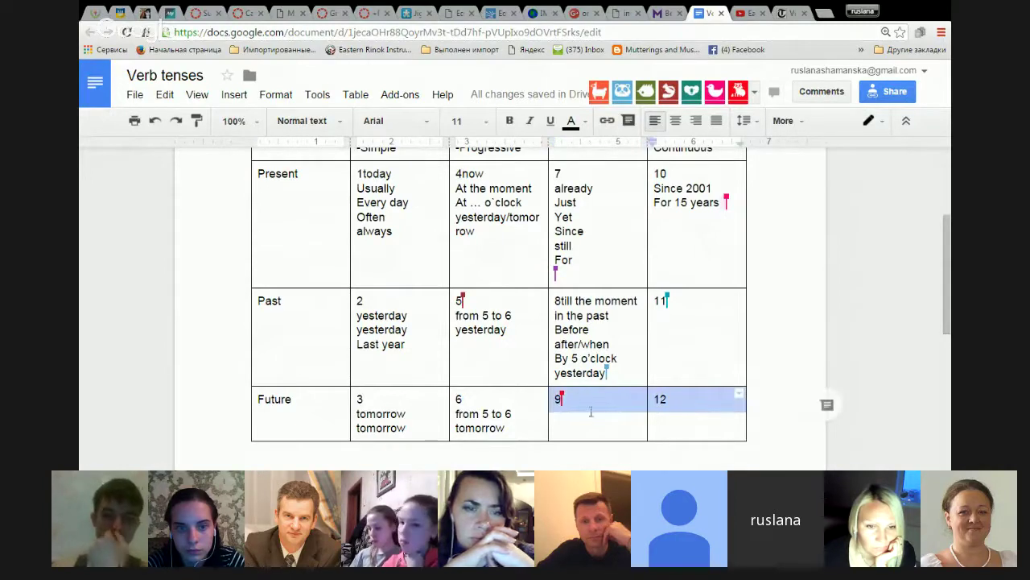
pyautogui.click(573, 123)
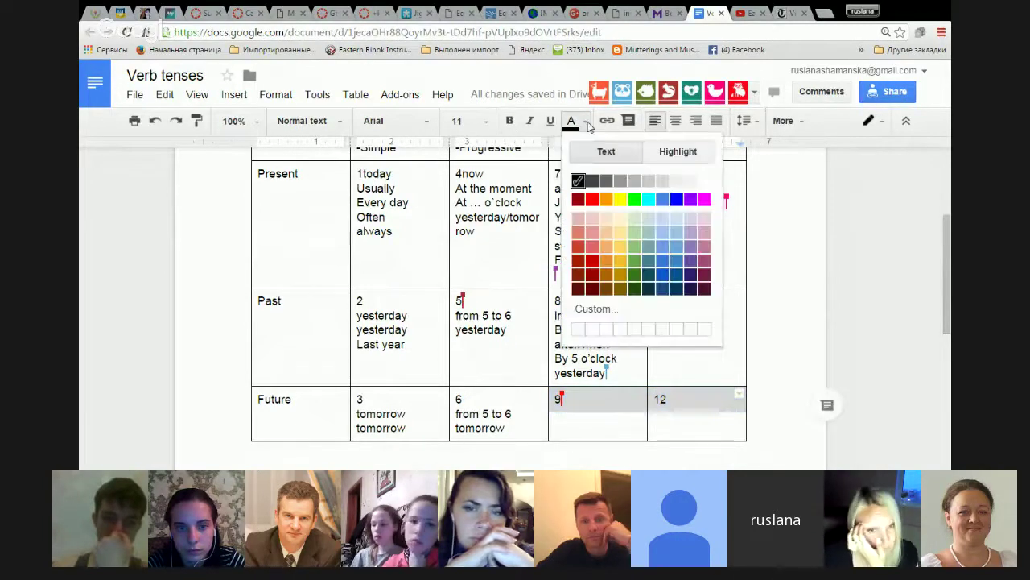
pyautogui.click(580, 198)
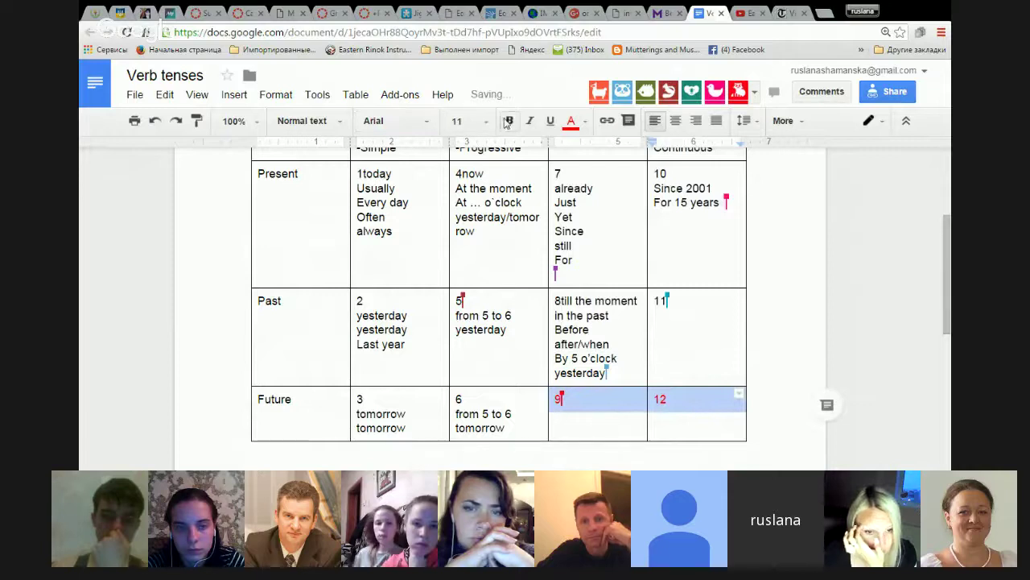
pyautogui.click(695, 329)
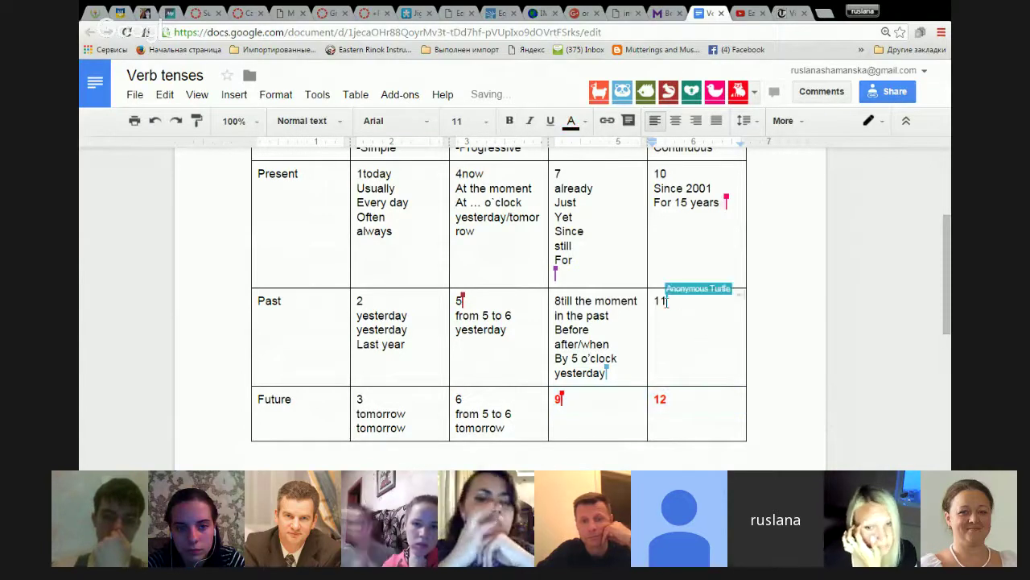
pyautogui.click(579, 126)
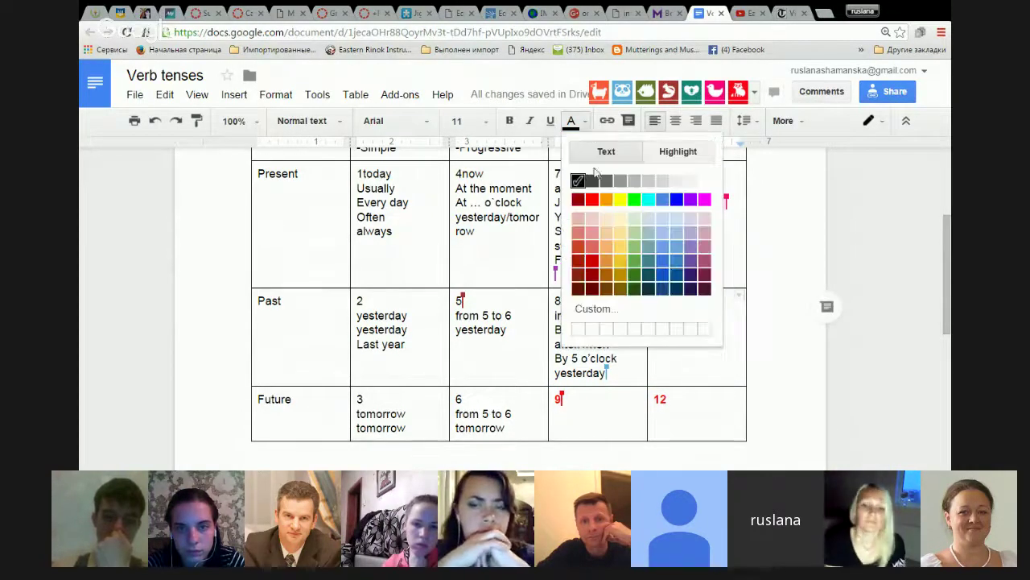
pyautogui.click(593, 201)
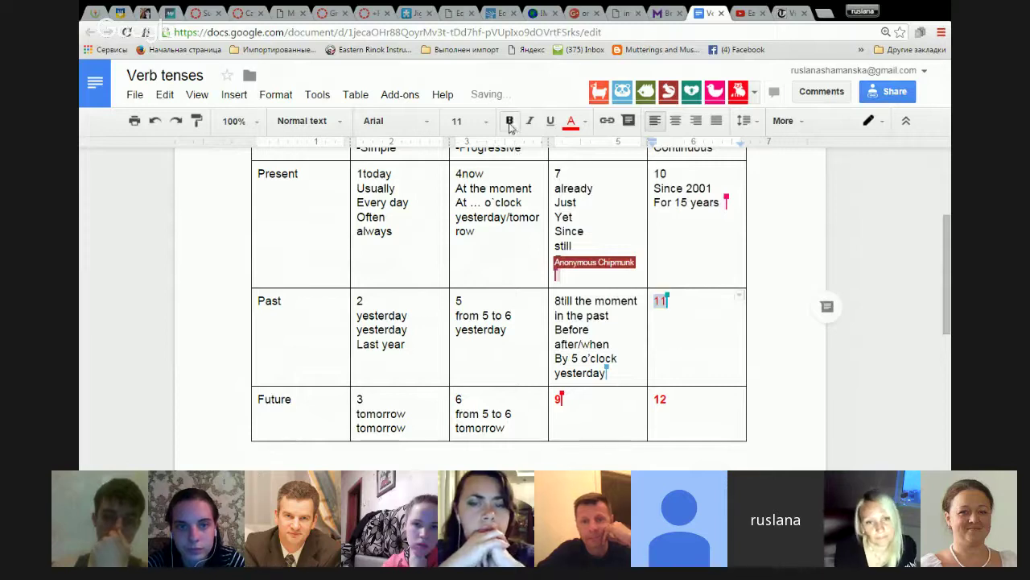
pyautogui.click(509, 121)
pyautogui.click(688, 323)
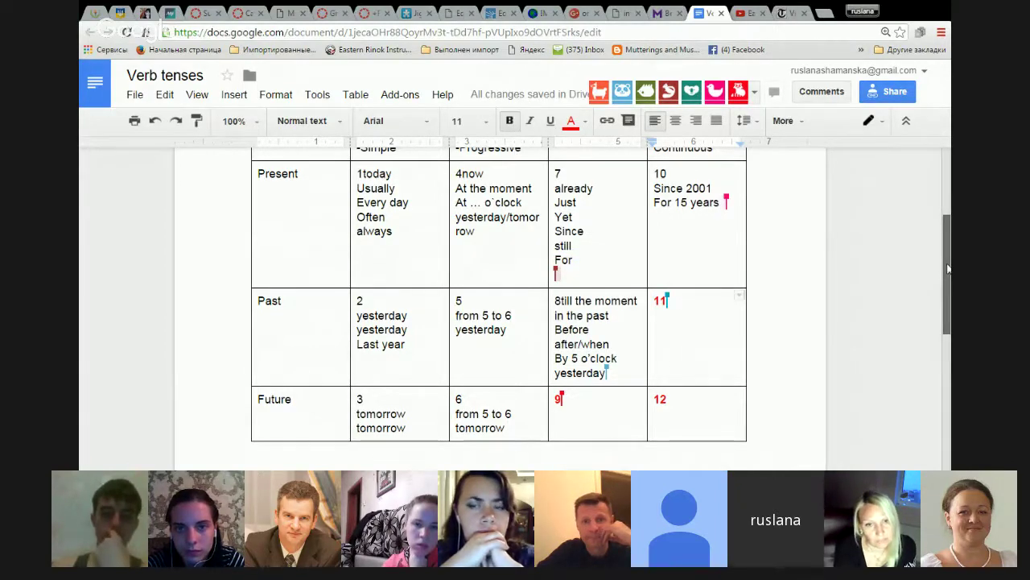
pyautogui.moveTo(948, 268); pyautogui.dragTo(950, 341)
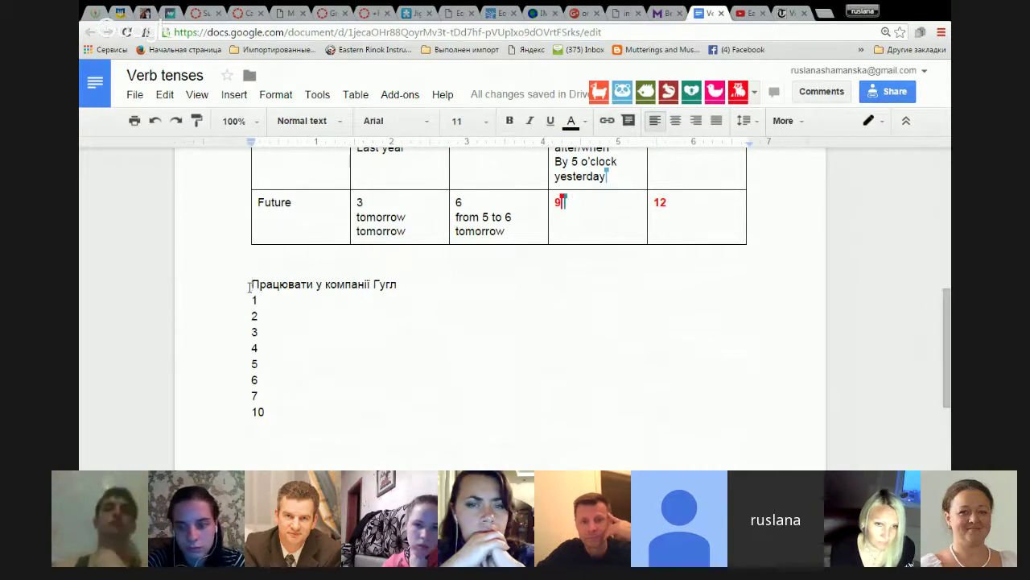
pyautogui.write('Z')
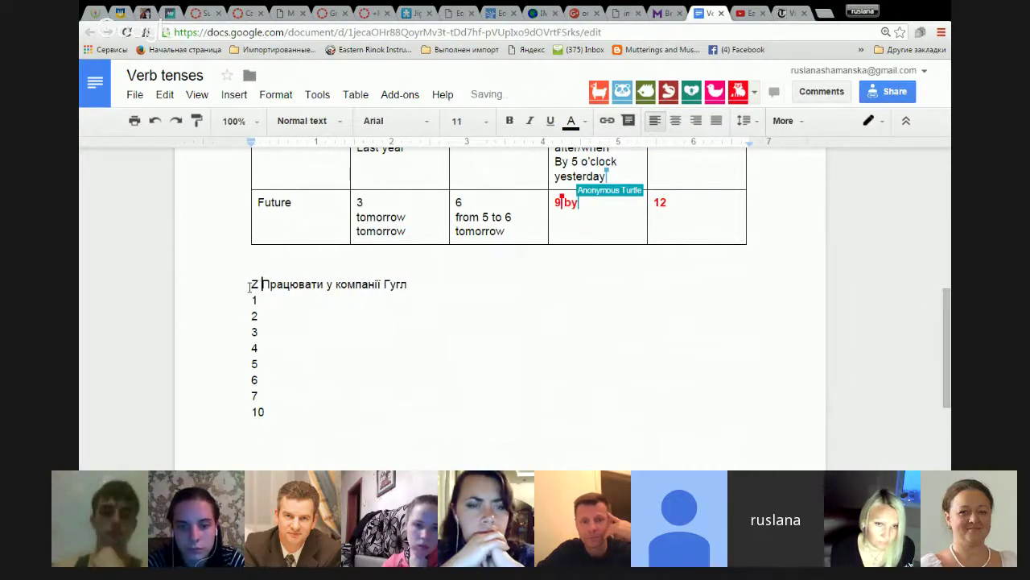
pyautogui.press('BackSpace')
pyautogui.press('BackSpace')
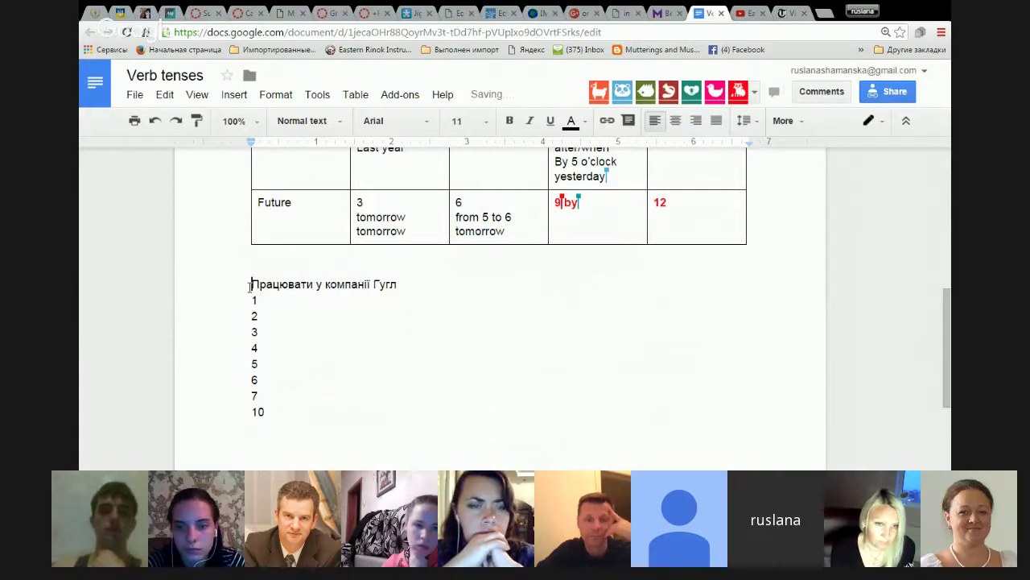
pyautogui.write('Я')
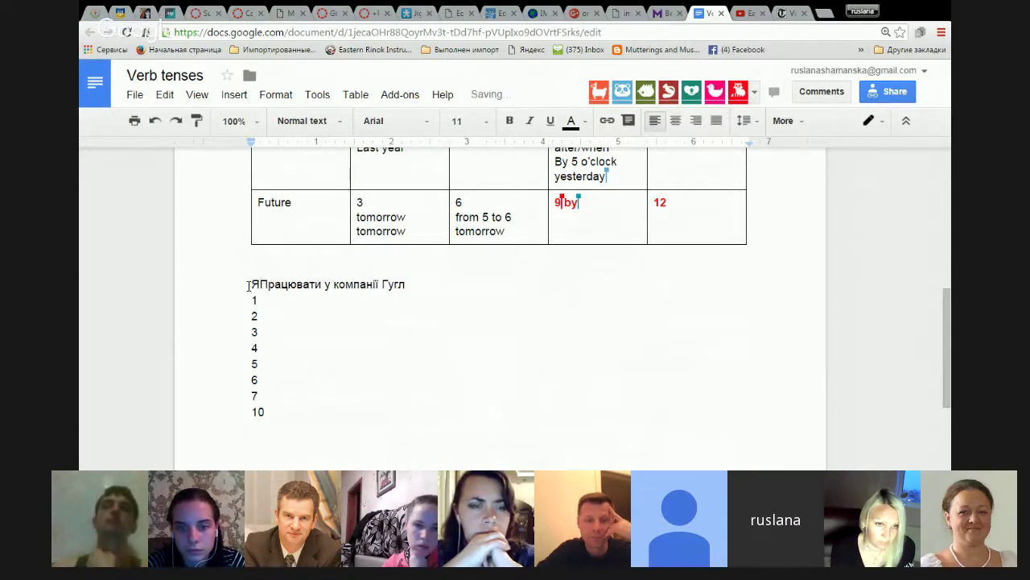
pyautogui.click(250, 285)
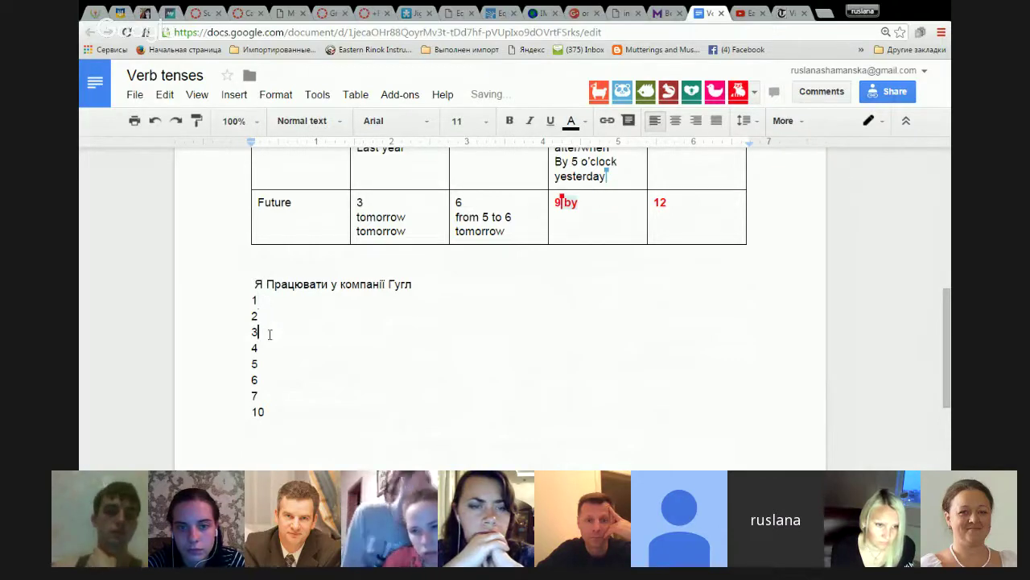
pyautogui.click(268, 395)
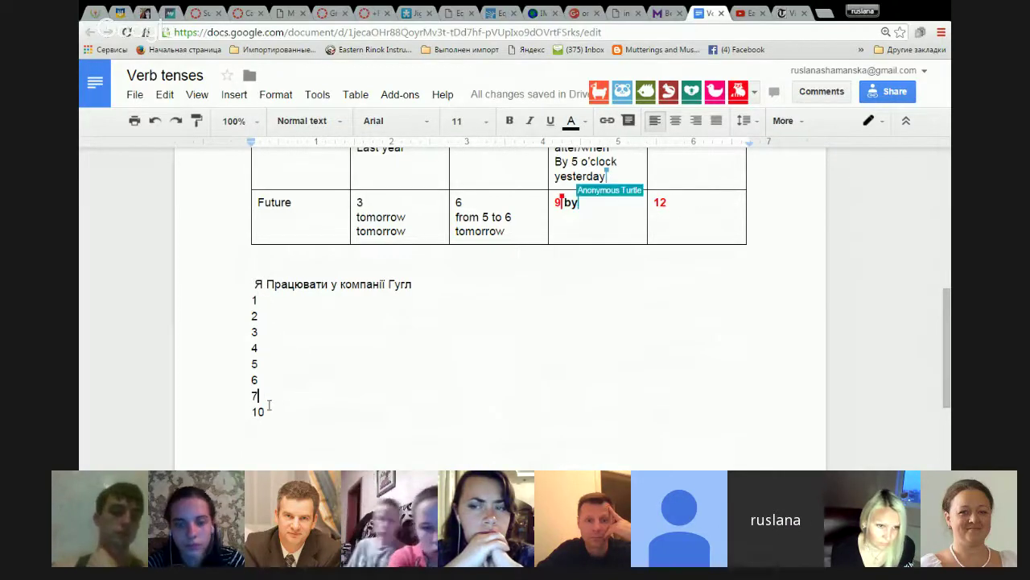
pyautogui.scroll(3, 281, 364)
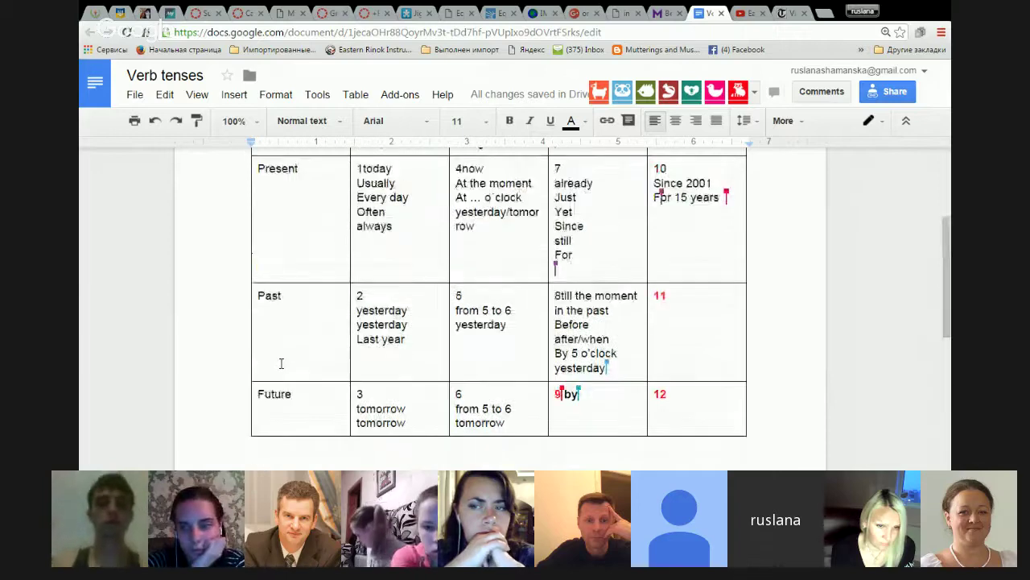
# Move 'today' onto its own line below the number 1.
pyautogui.scroll(1, 281, 364)
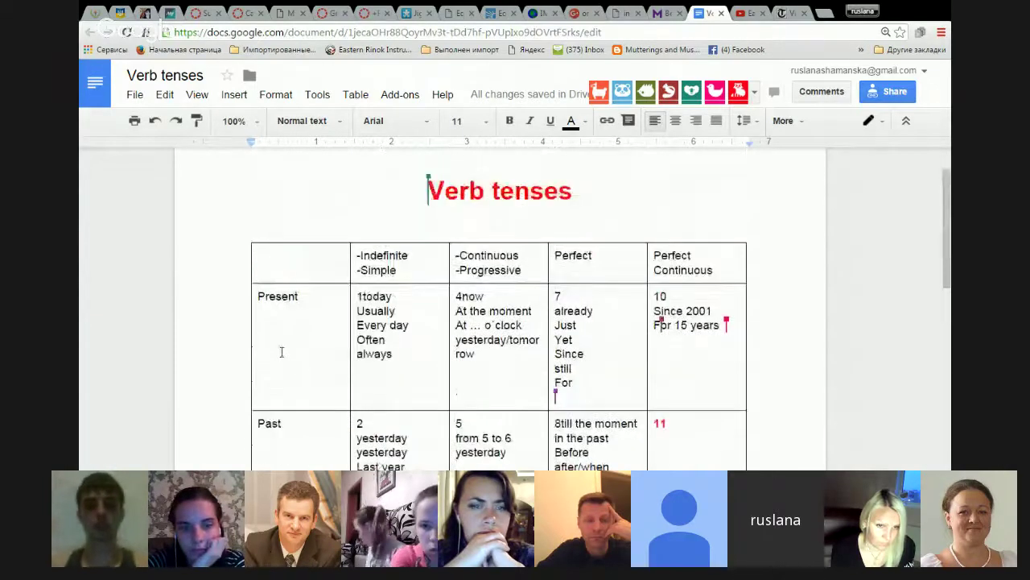
pyautogui.click(361, 297)
pyautogui.press('Return')
# Move 'now' onto its own line below the number 4.
pyautogui.scroll(-1, 364, 299)
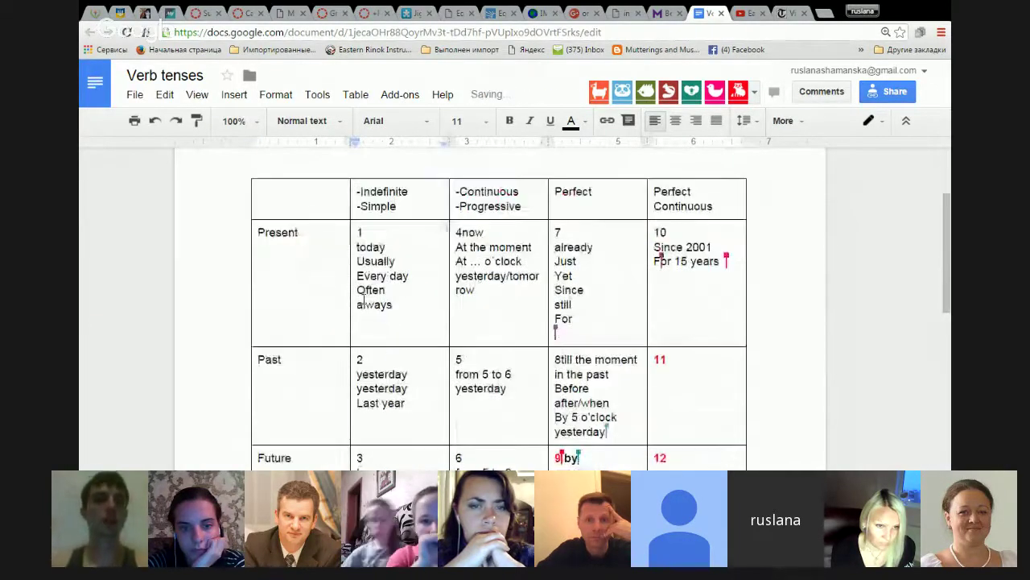
pyautogui.scroll(-1, 403, 318)
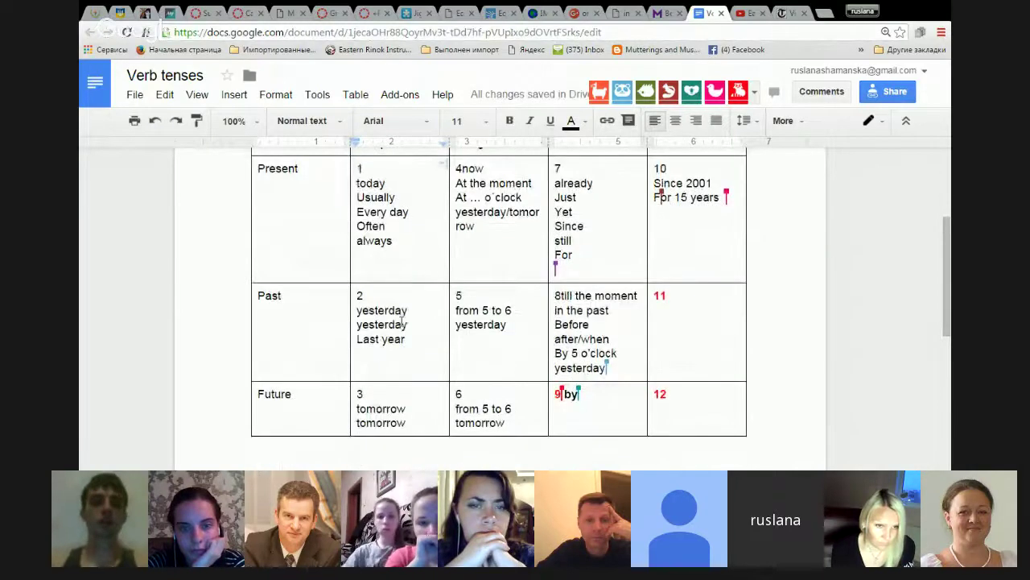
pyautogui.scroll(2, 411, 308)
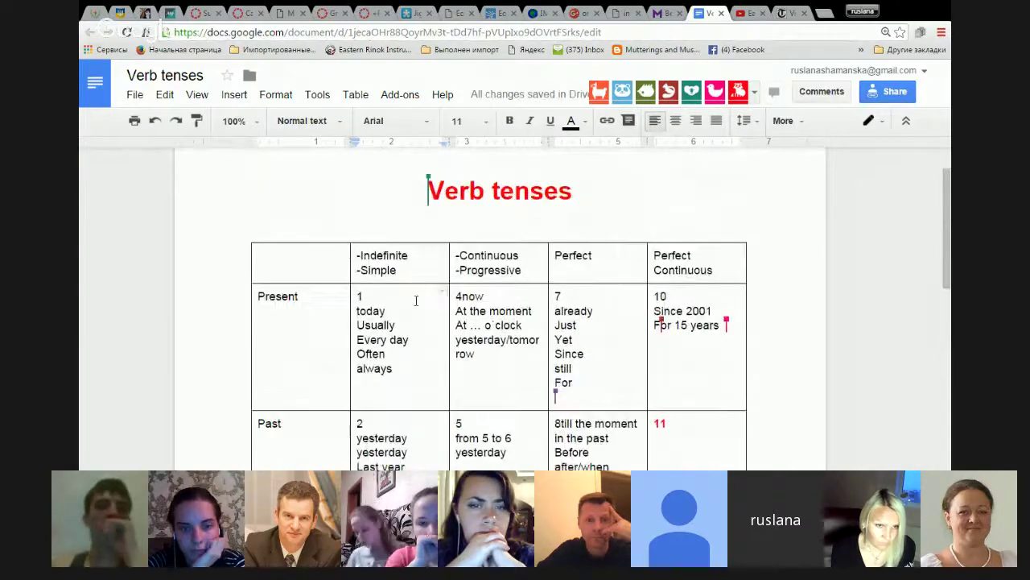
pyautogui.click(463, 296)
pyautogui.press('Return')
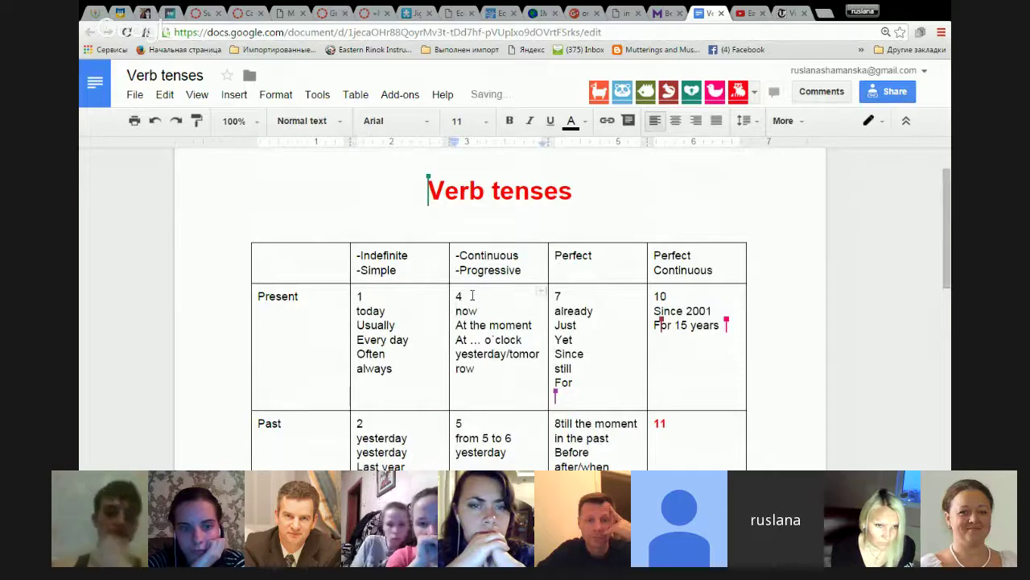
# Place the cursor in the numbered translation list below the table.
pyautogui.scroll(-2, 473, 297)
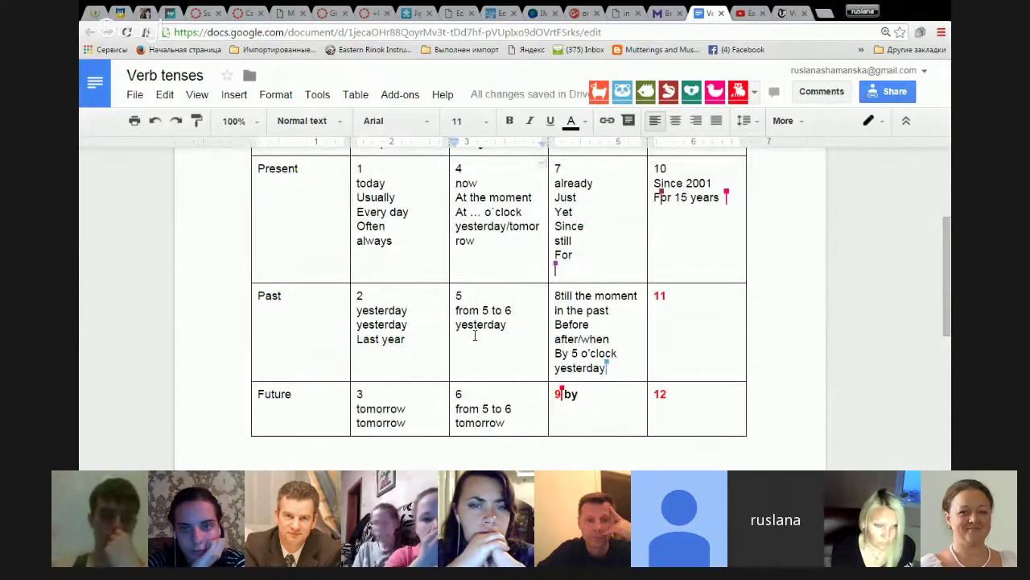
pyautogui.scroll(-3, 475, 335)
pyautogui.click(268, 378)
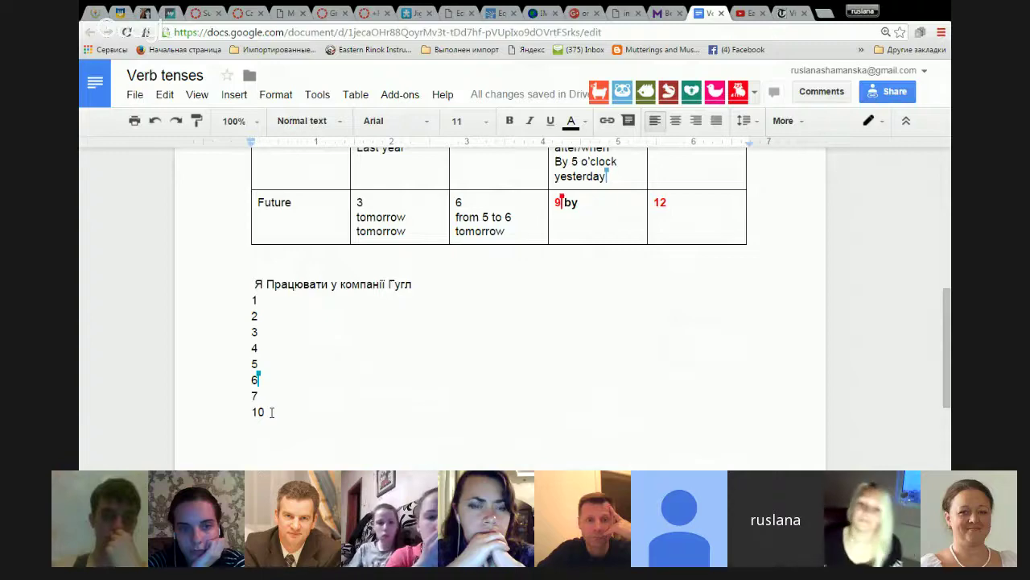
pyautogui.scroll(5, 408, 401)
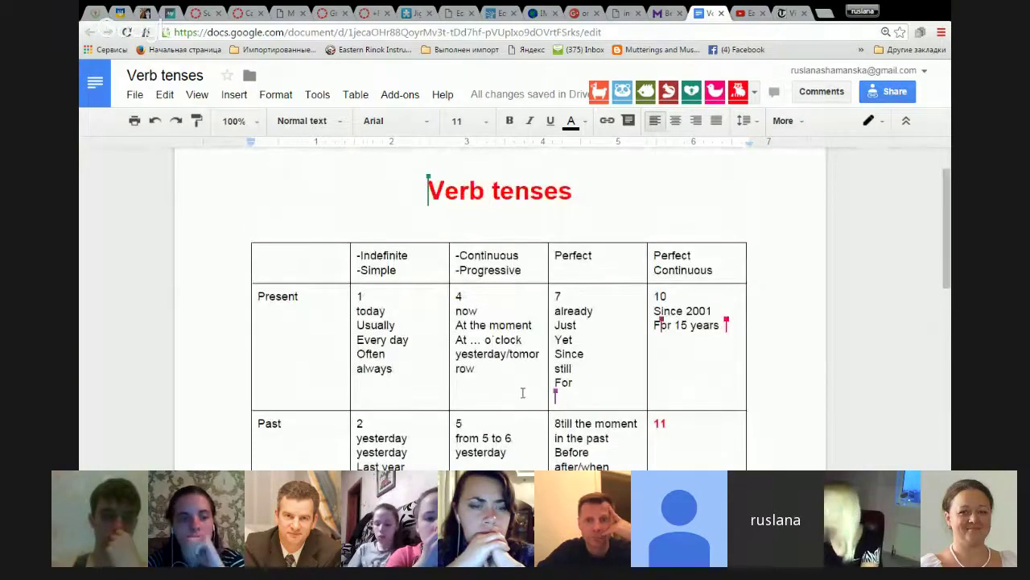
pyautogui.scroll(-6, 524, 392)
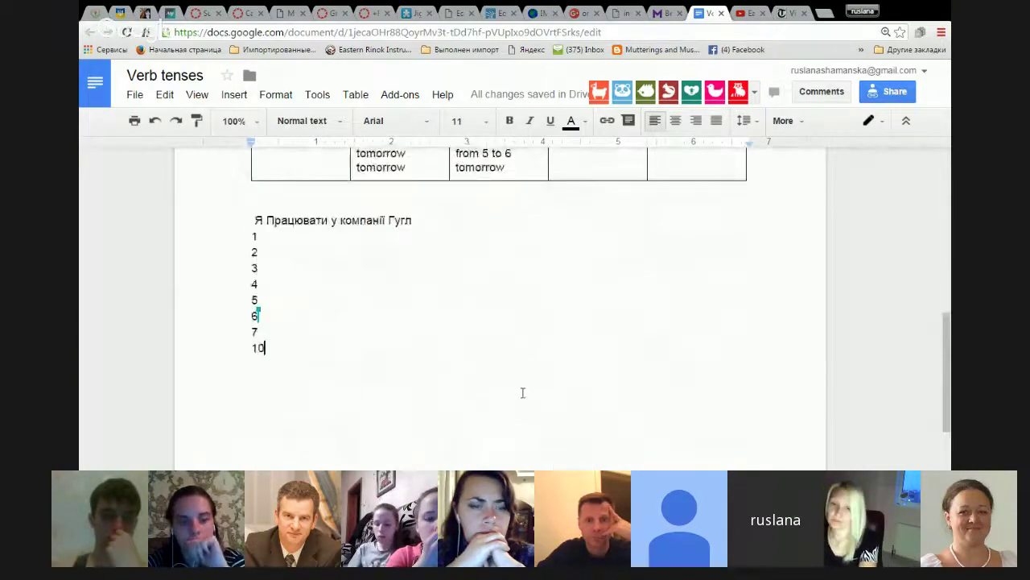
# Type 'would work in company google from' into line 6, correcting typos.
pyautogui.click(280, 233)
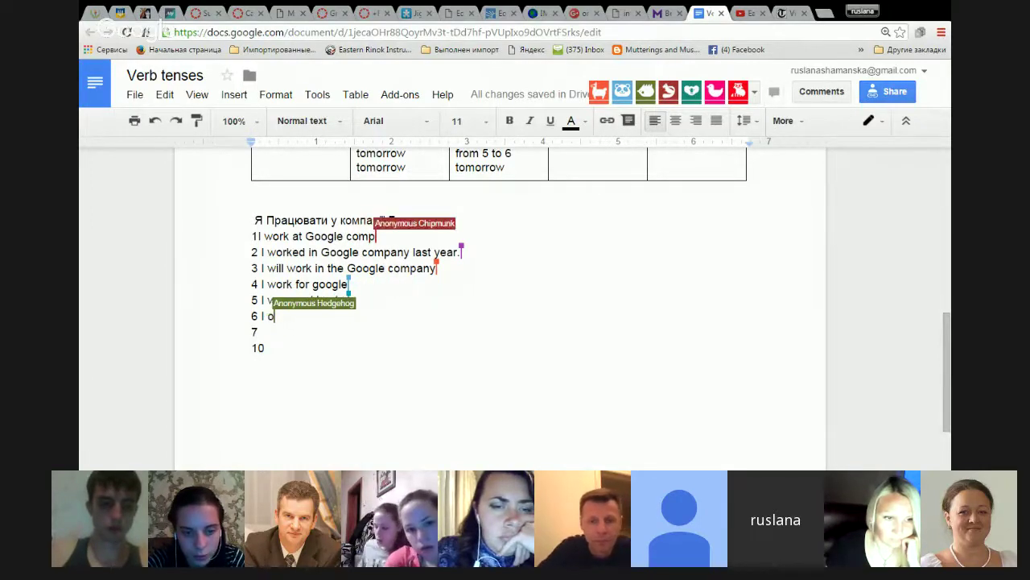
pyautogui.write('wou')
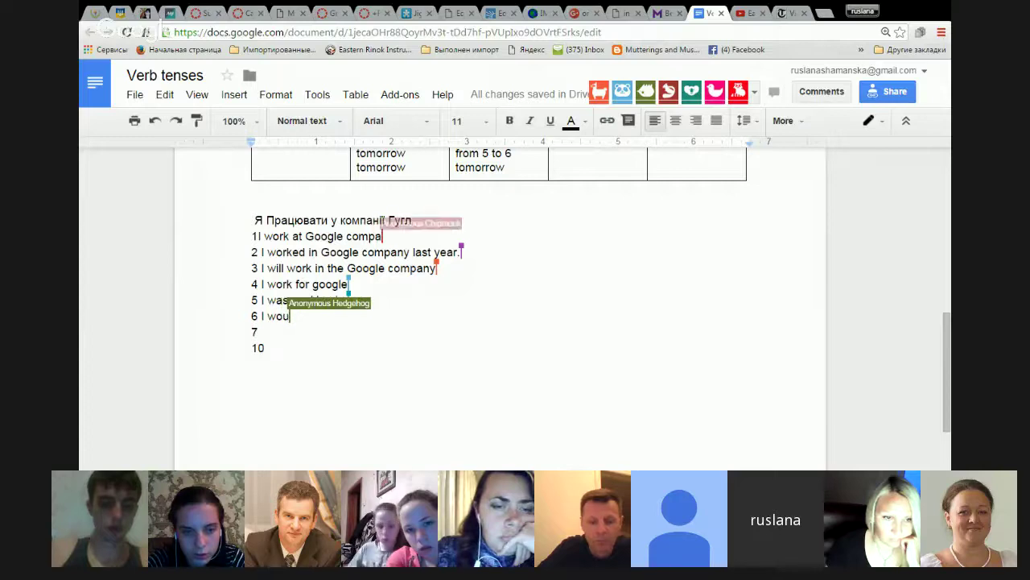
pyautogui.write('ld w')
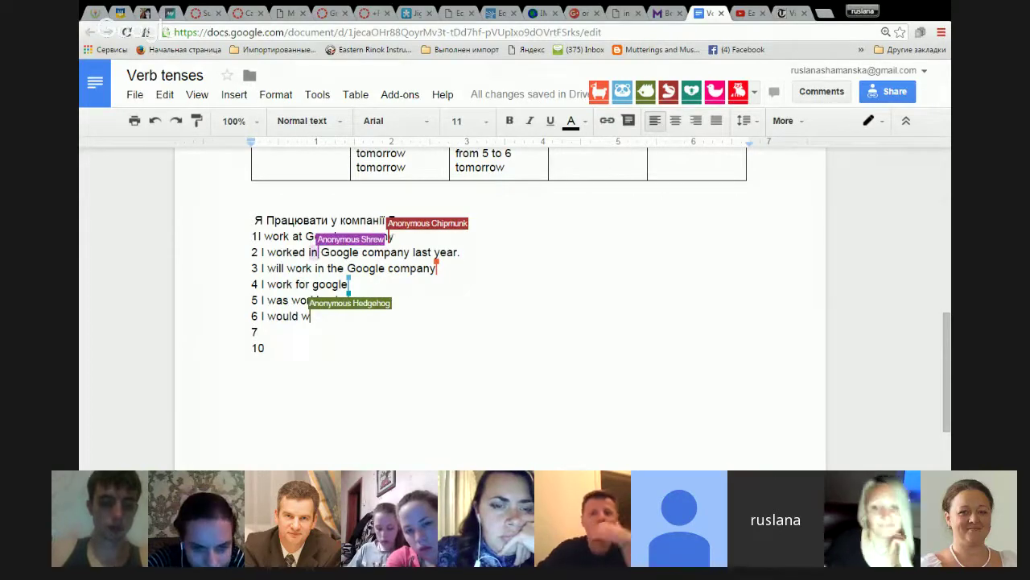
pyautogui.write('ork ')
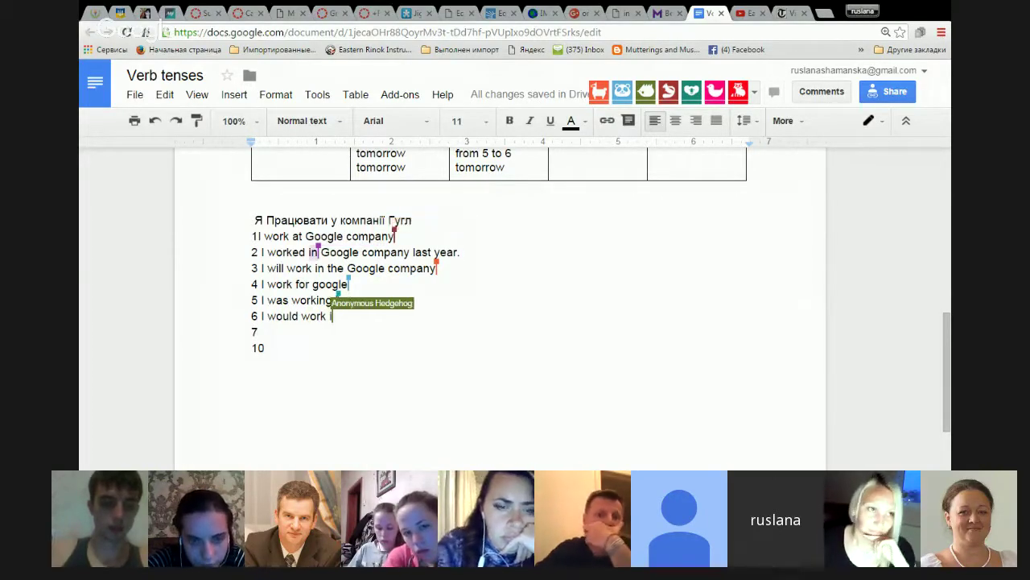
pyautogui.write('in k')
pyautogui.press('BackSpace')
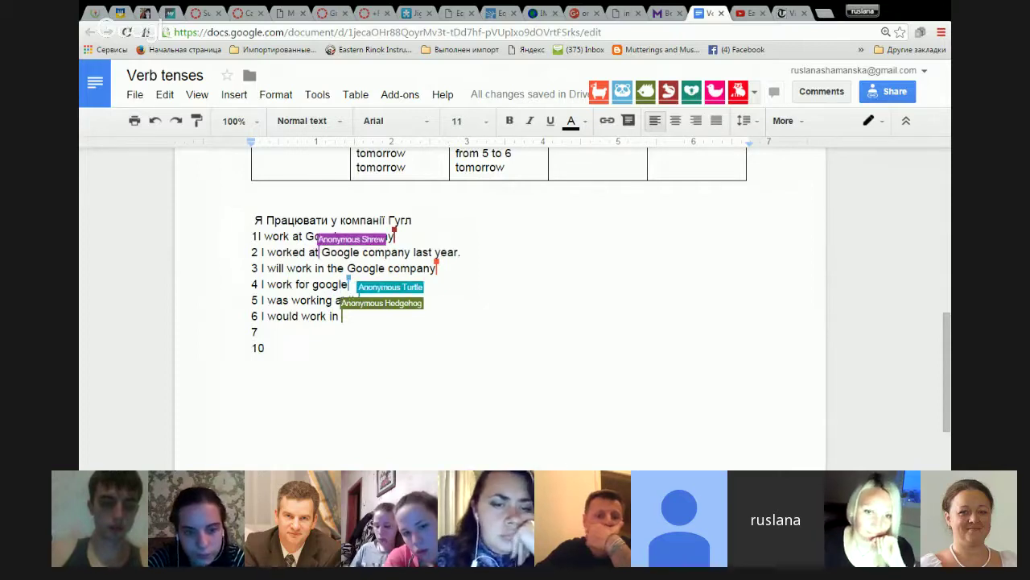
pyautogui.write('con')
pyautogui.press('BackSpace')
pyautogui.write('m')
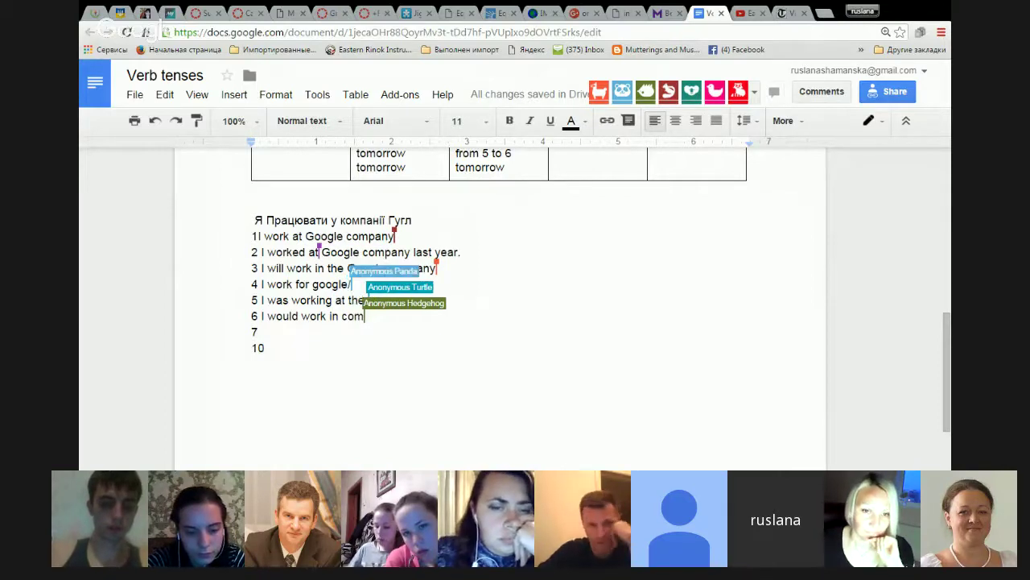
pyautogui.write('pany goo')
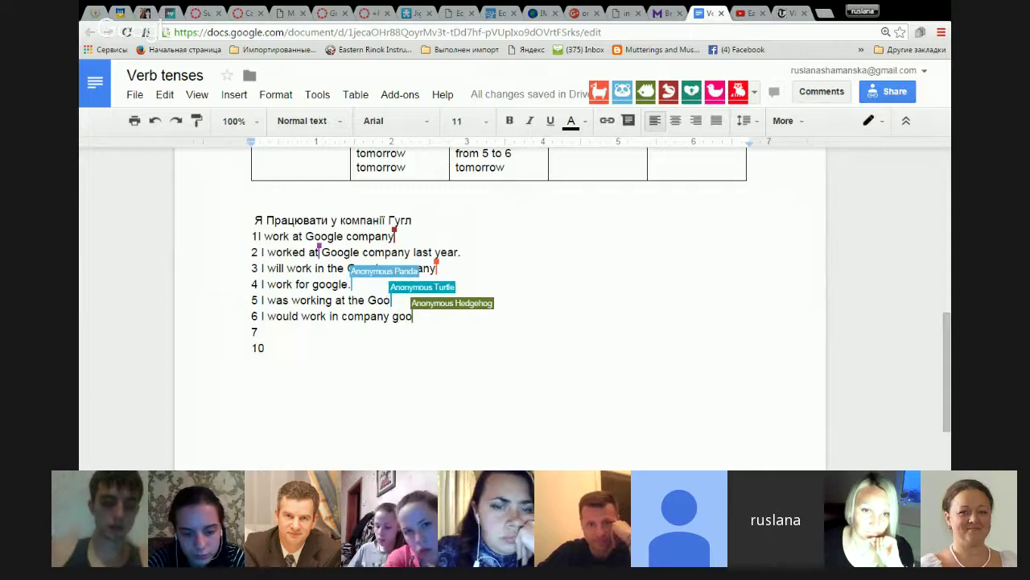
pyautogui.write('gle from ...')
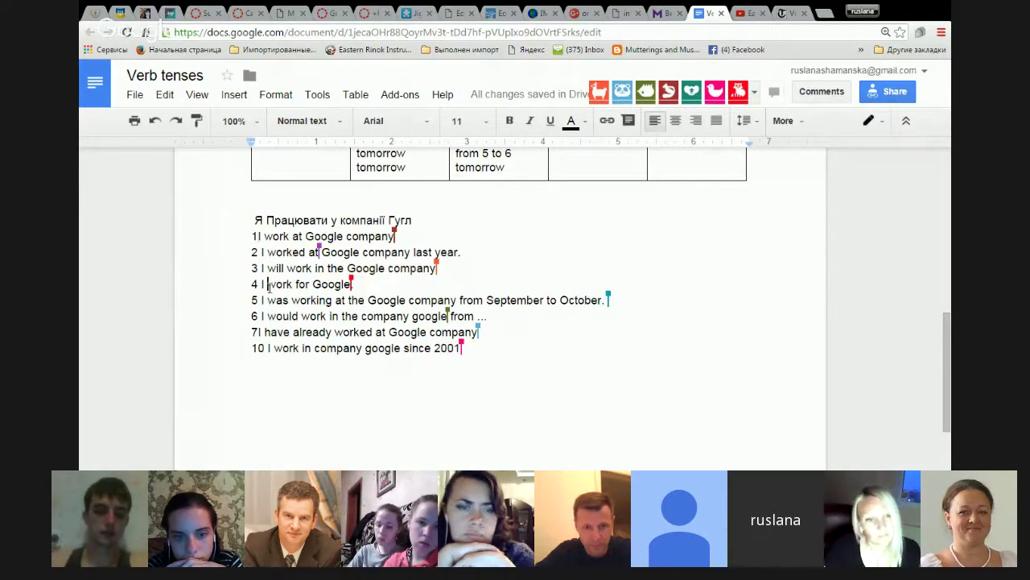
# Remove the stray characters before 'work' in line 4.
pyautogui.write('рь')
pyautogui.press('BackSpace')
pyautogui.press('BackSpace')
pyautogui.press('BackSpace')
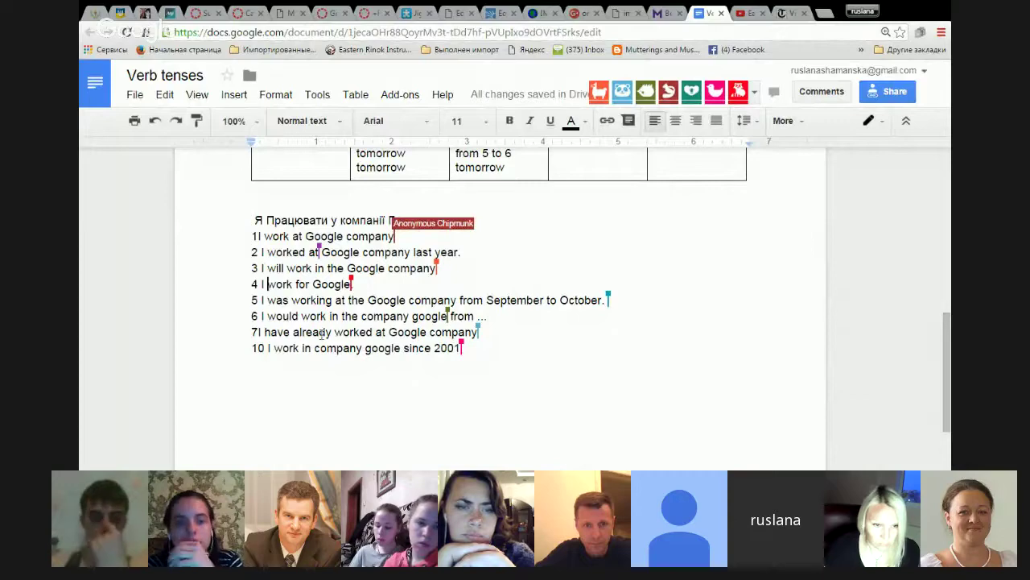
pyautogui.scroll(2, 482, 335)
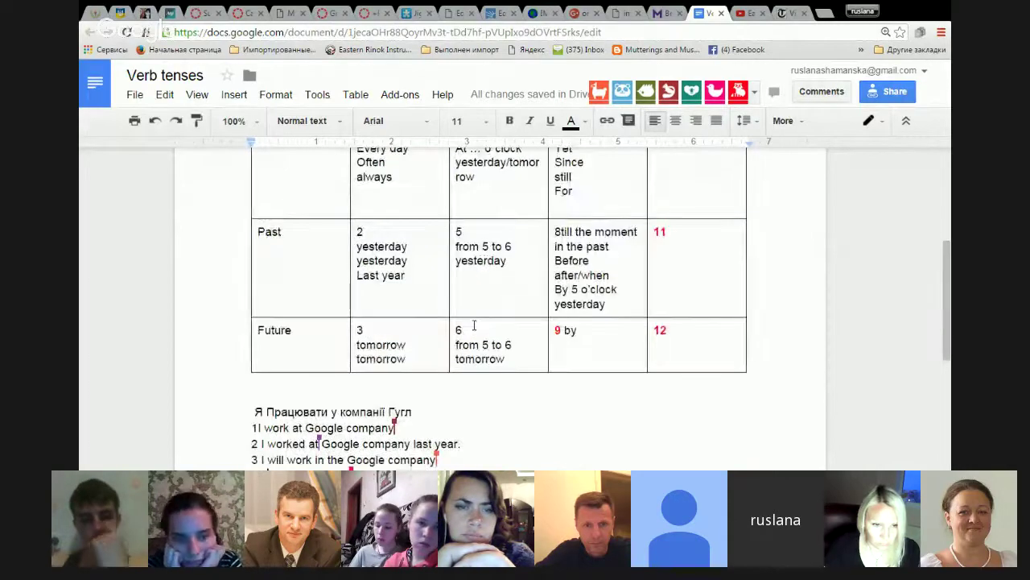
pyautogui.scroll(2, 481, 335)
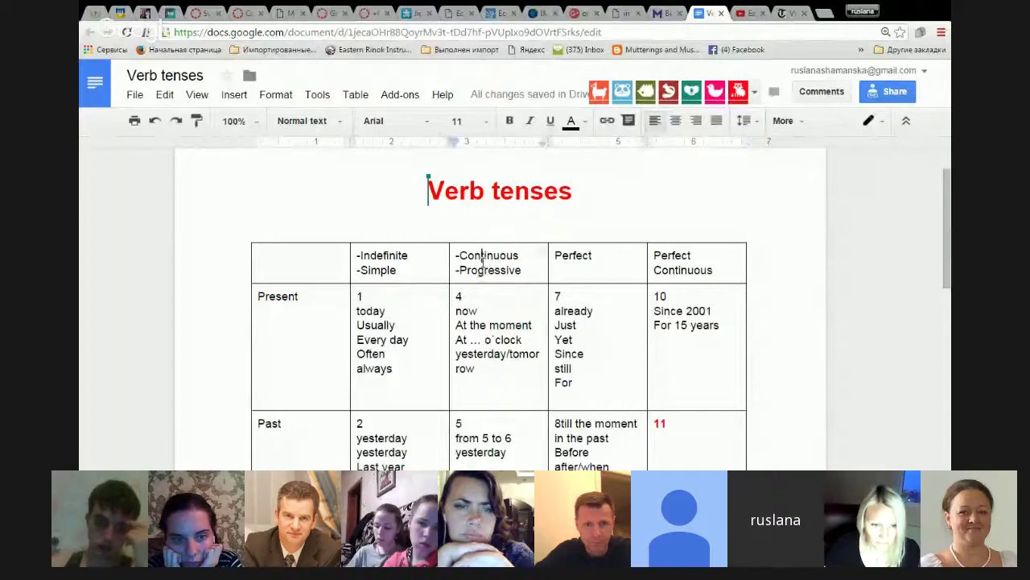
pyautogui.scroll(-3, 483, 266)
pyautogui.scroll(-1, 486, 282)
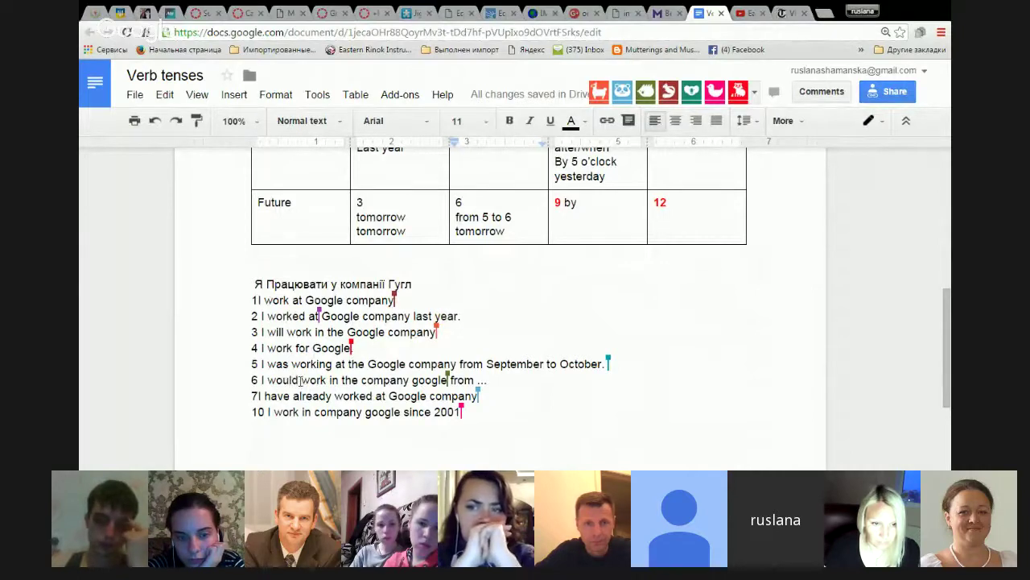
# Change sentence 6 to 'will be working … next year' and add 'am working' to sentence 4.
pyautogui.click(300, 380)
pyautogui.press('BackSpace')
pyautogui.press('BackSpace')
pyautogui.press('BackSpace')
pyautogui.press('BackSpace')
pyautogui.press('BackSpace')
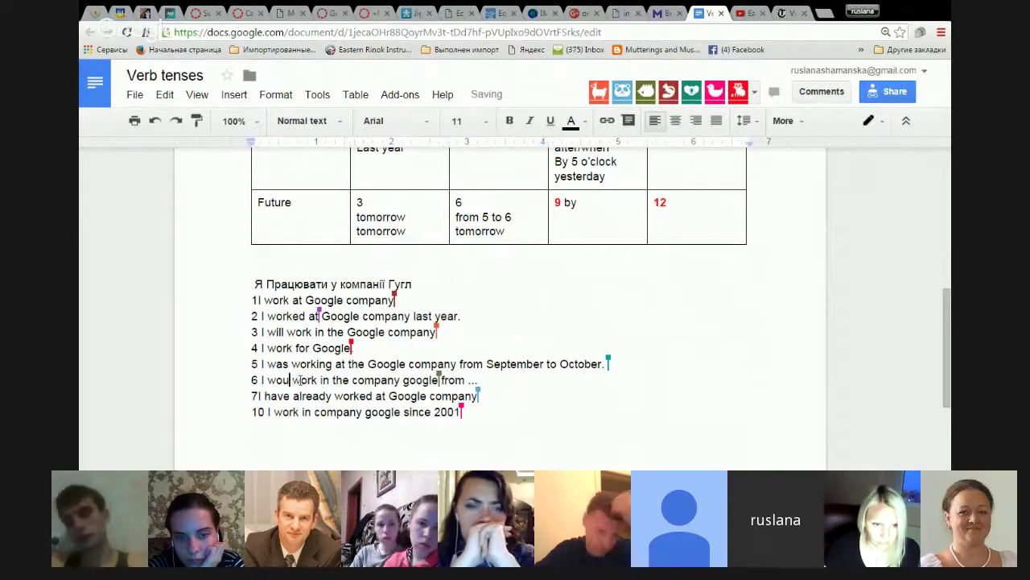
pyautogui.write('ill be work')
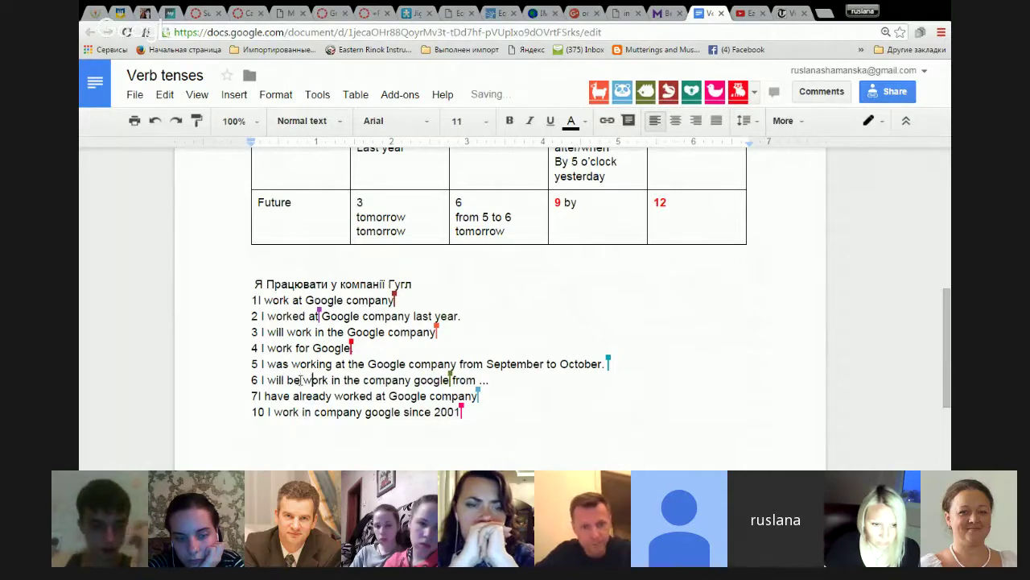
pyautogui.write('ing')
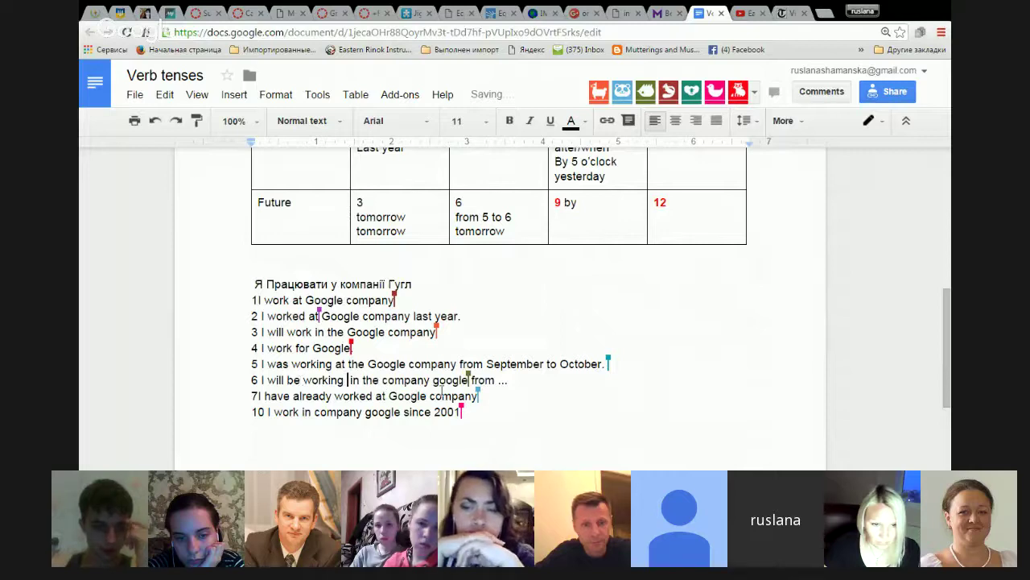
pyautogui.click(531, 382)
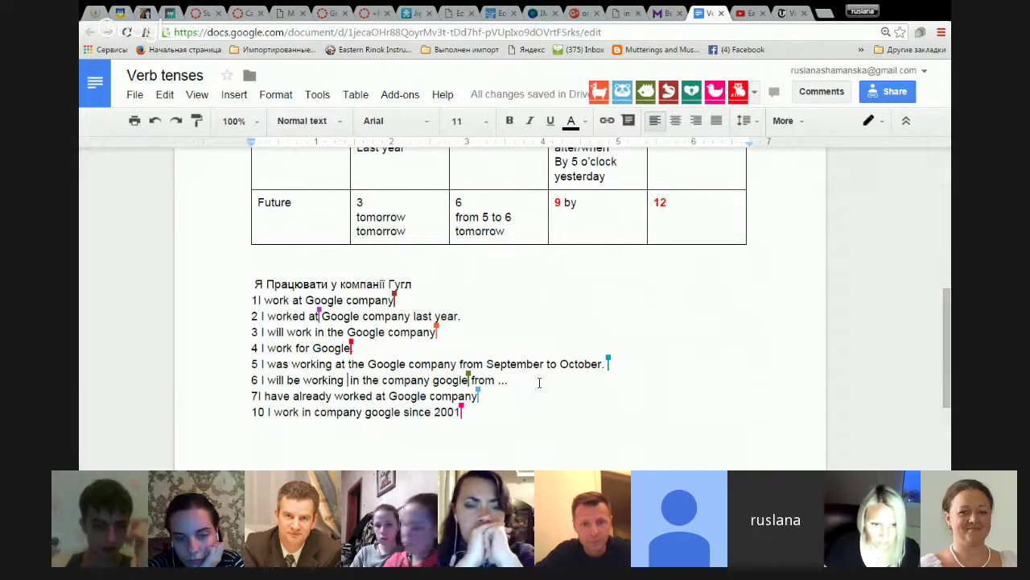
pyautogui.write('nex')
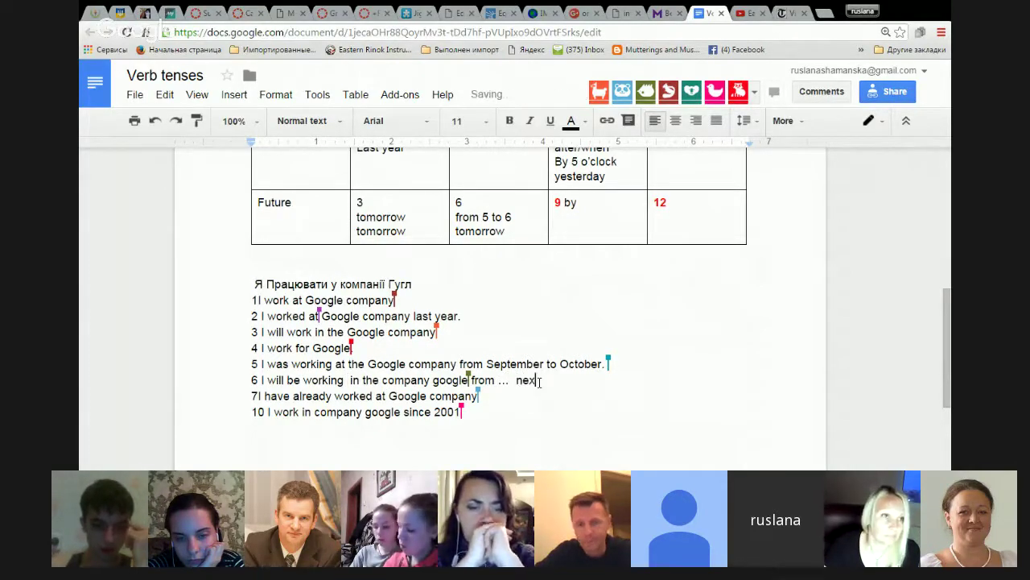
pyautogui.write('t year')
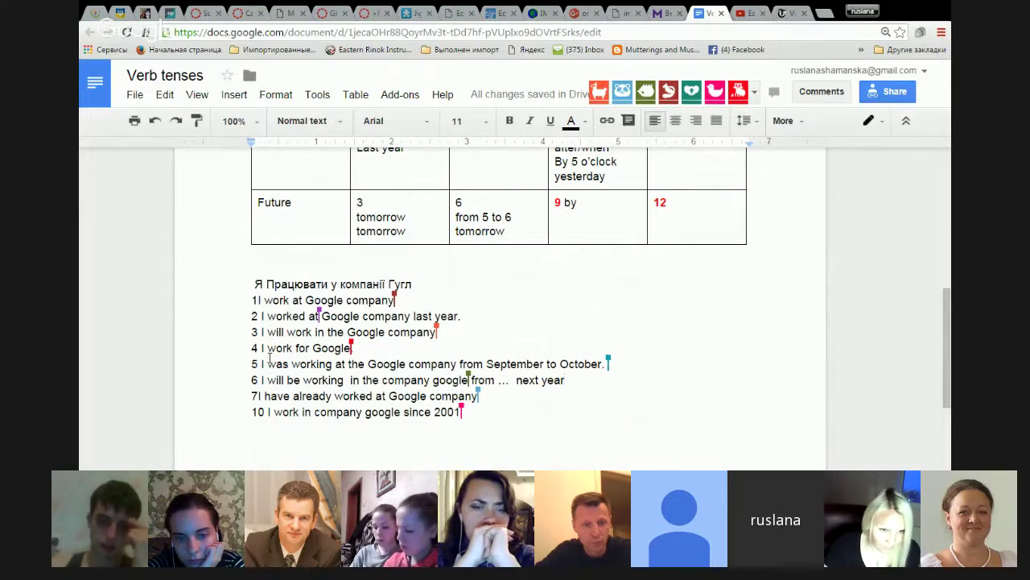
pyautogui.write('am work')
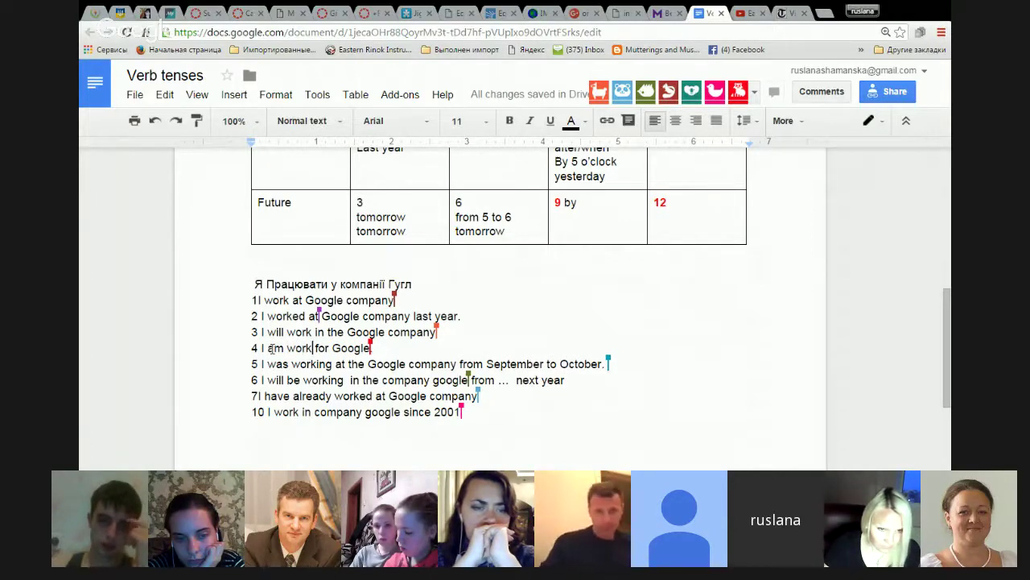
pyautogui.write('ing')
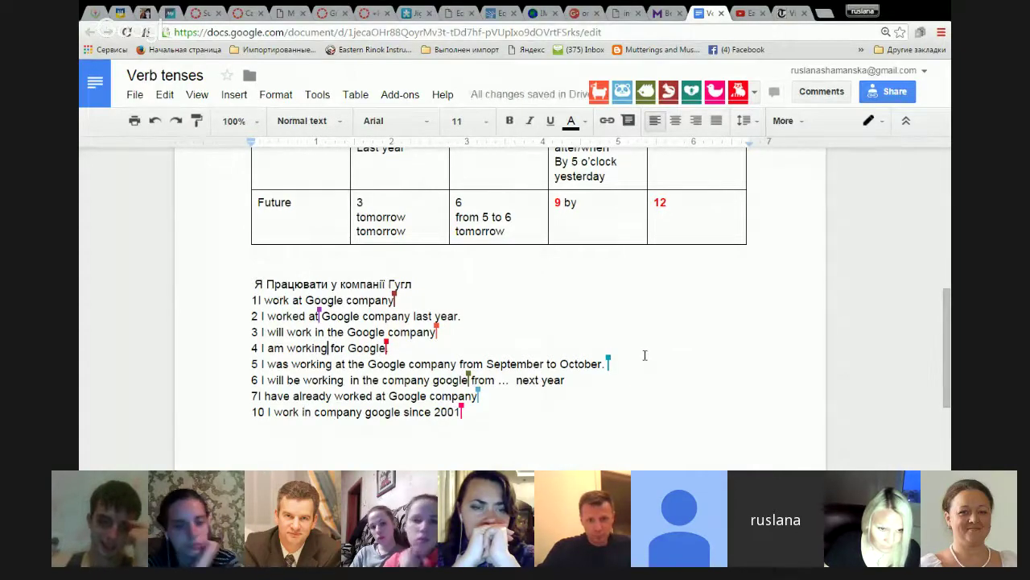
# Insert 'have been working' after 'I' in sentence 10, fixing the typos.
pyautogui.scroll(5, 644, 357)
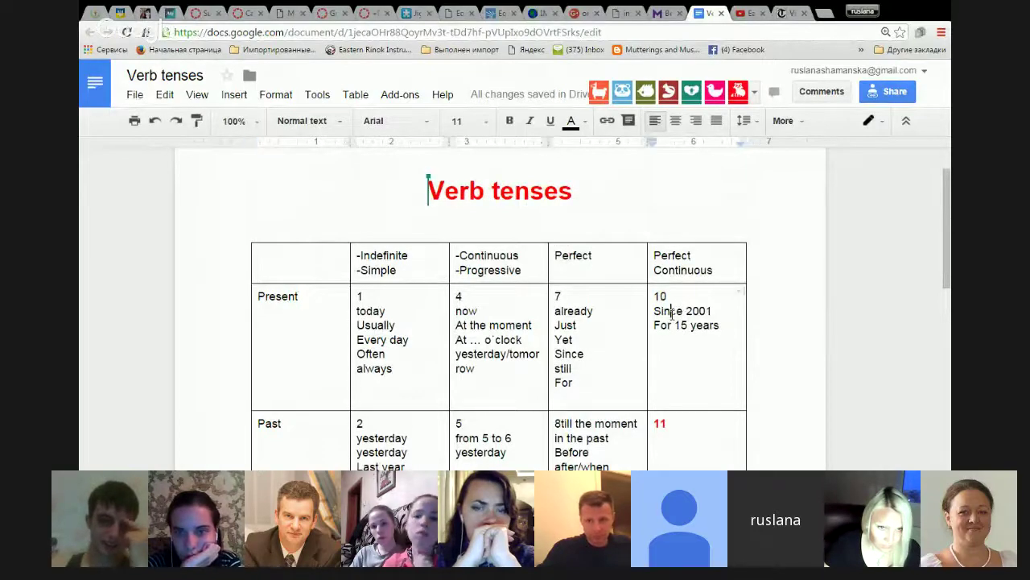
pyautogui.scroll(-6, 672, 314)
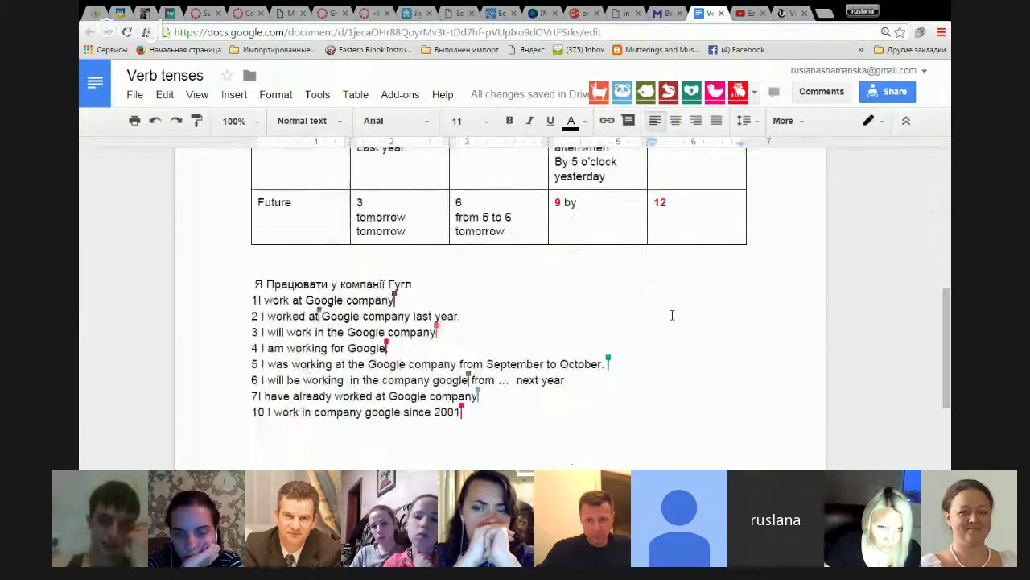
pyautogui.scroll(1, 516, 318)
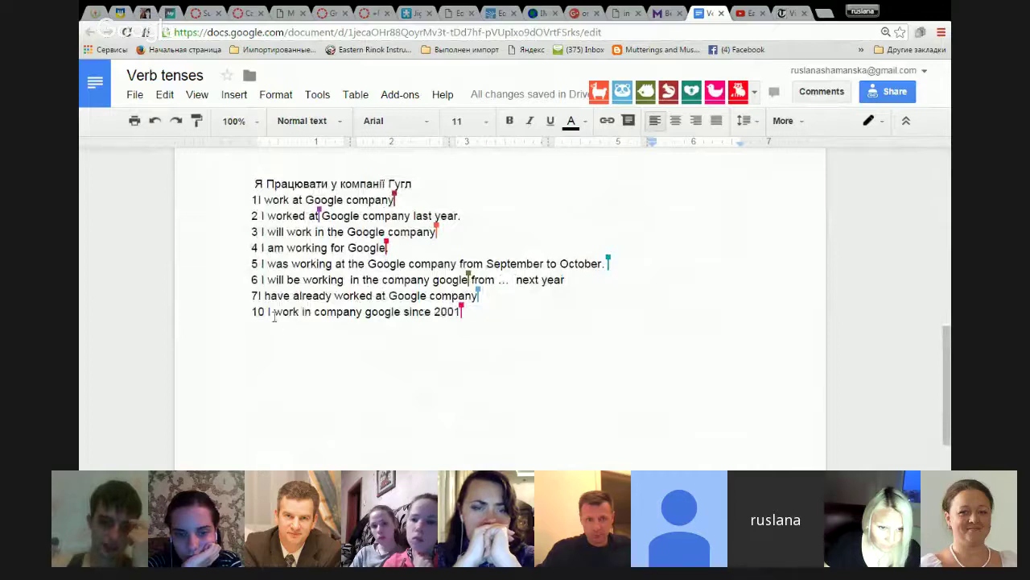
pyautogui.click(302, 386)
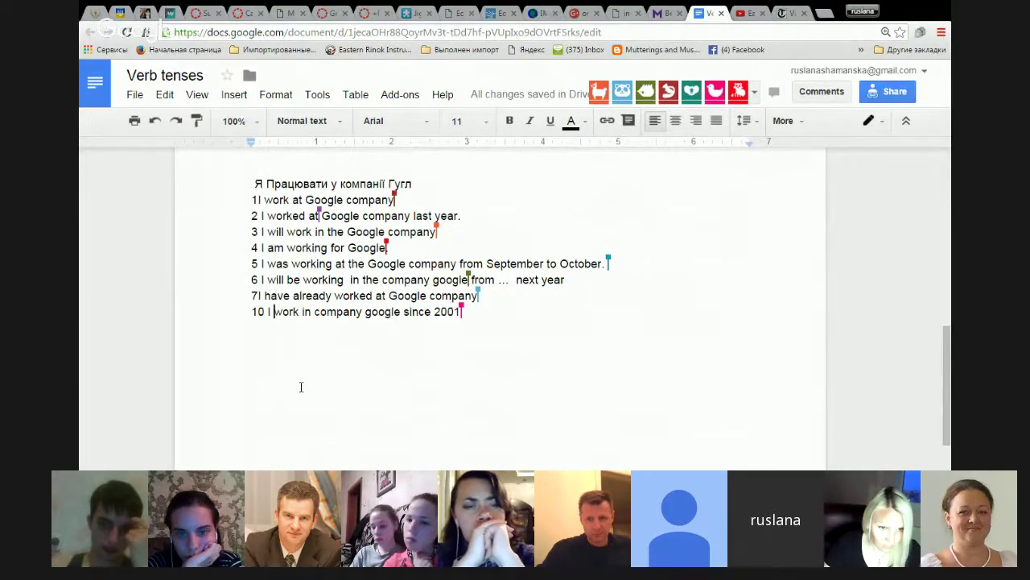
pyautogui.write('h')
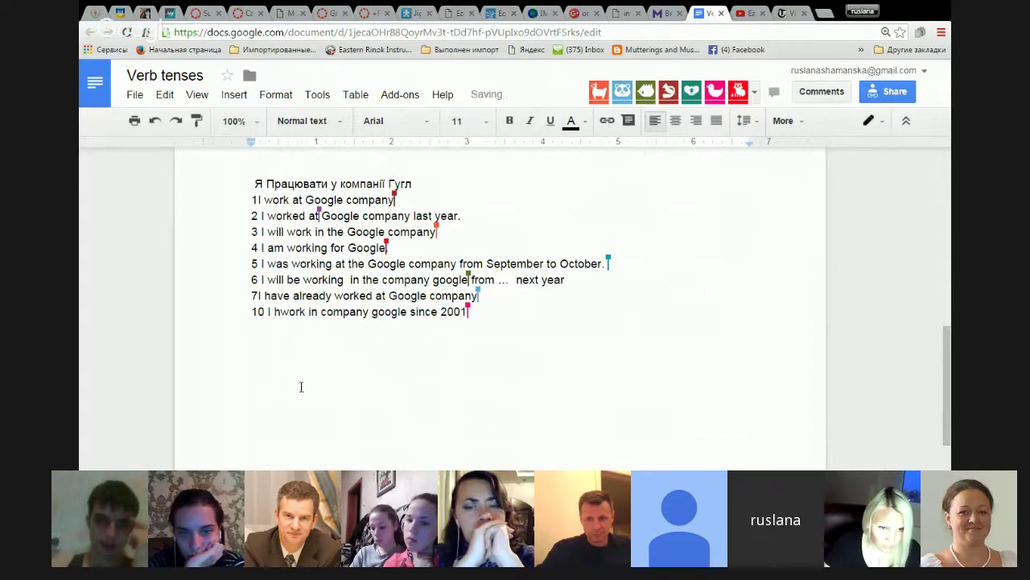
pyautogui.write('ave ben')
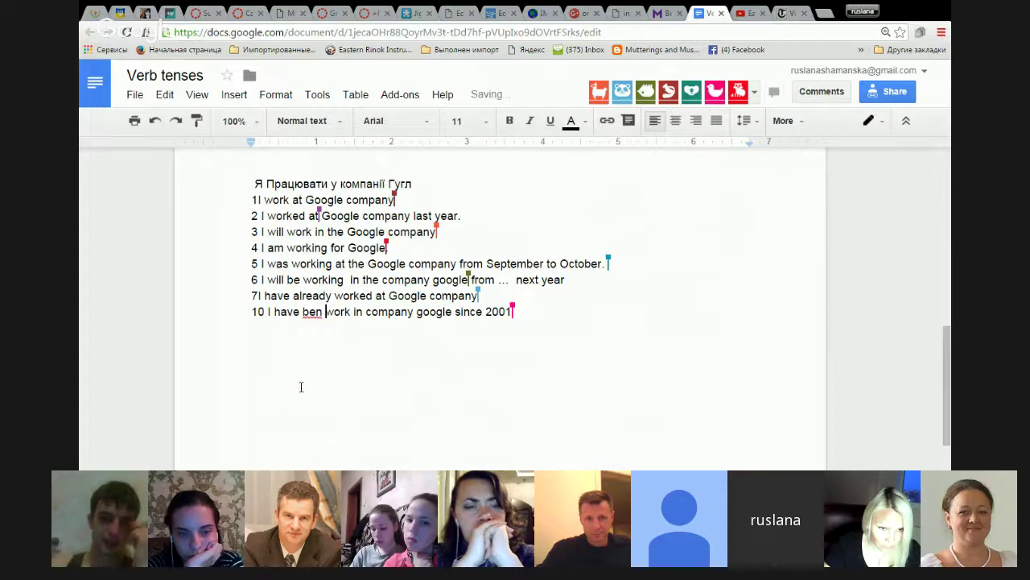
pyautogui.press('BackSpace')
pyautogui.press('BackSpace')
pyautogui.write('eb')
pyautogui.press('BackSpace')
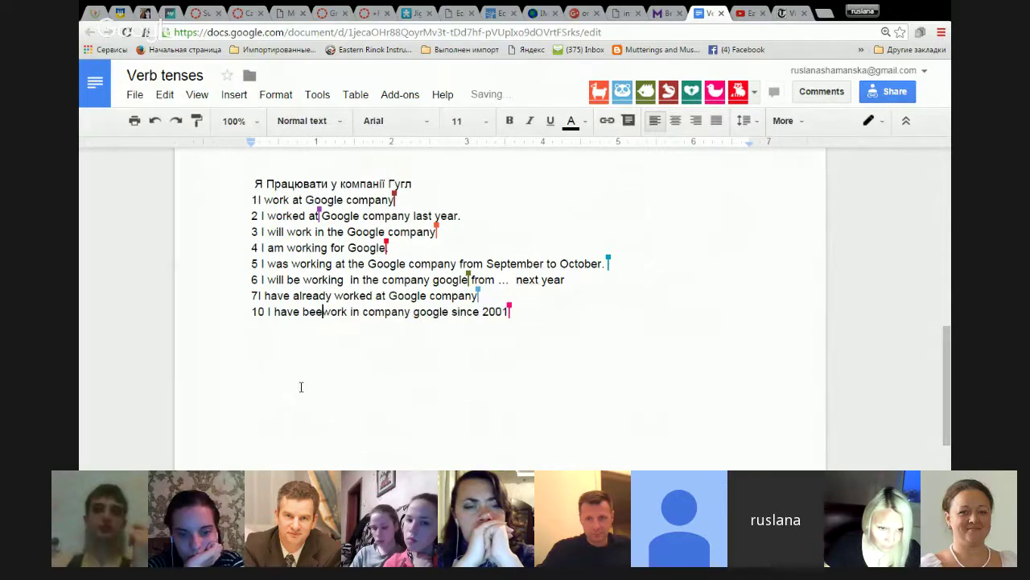
pyautogui.write('n work')
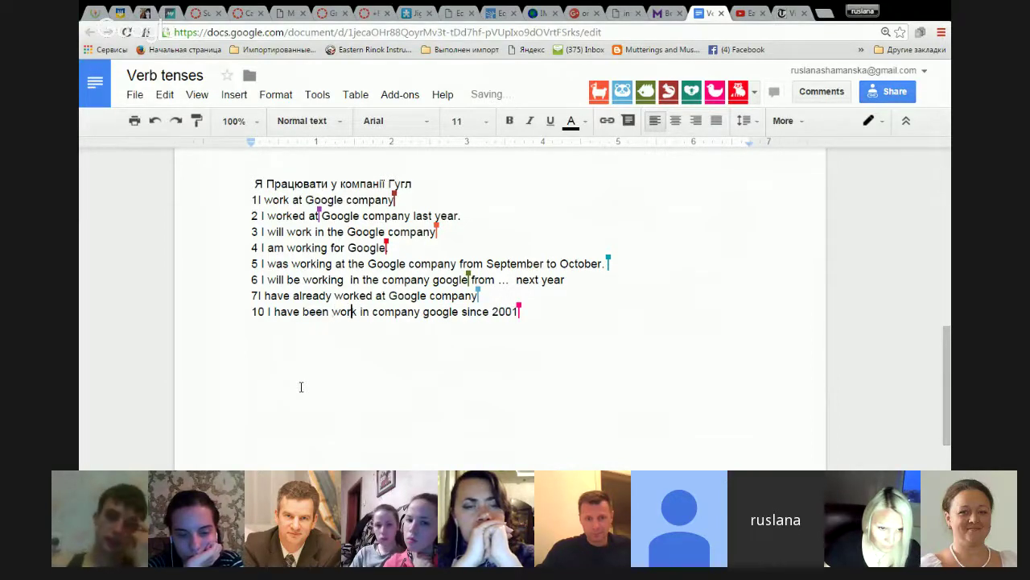
pyautogui.write('ing')
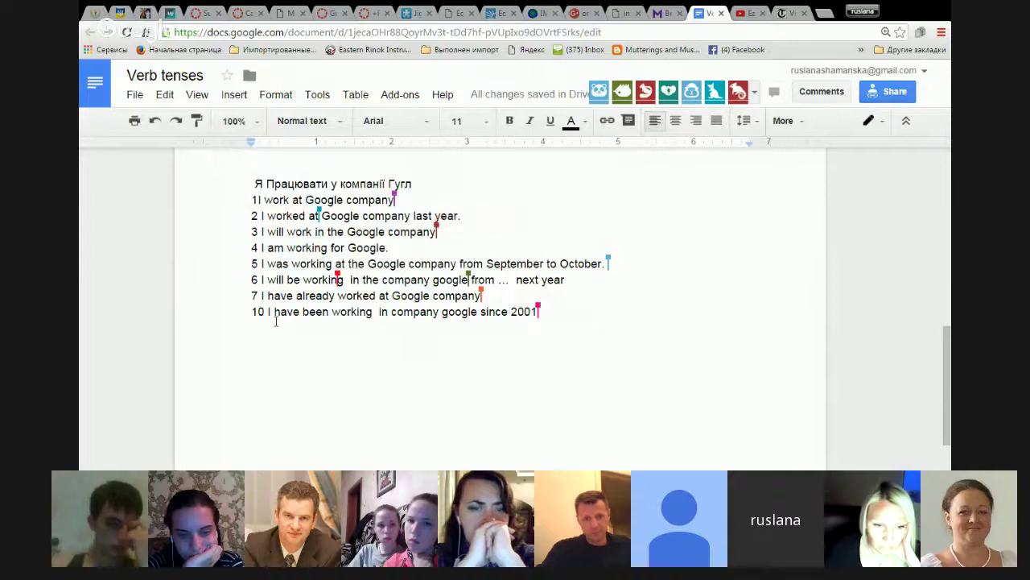
# Leave the document and switch through the Canvas tab to the Google+ online meeting event.
pyautogui.scroll(1, 652, 338)
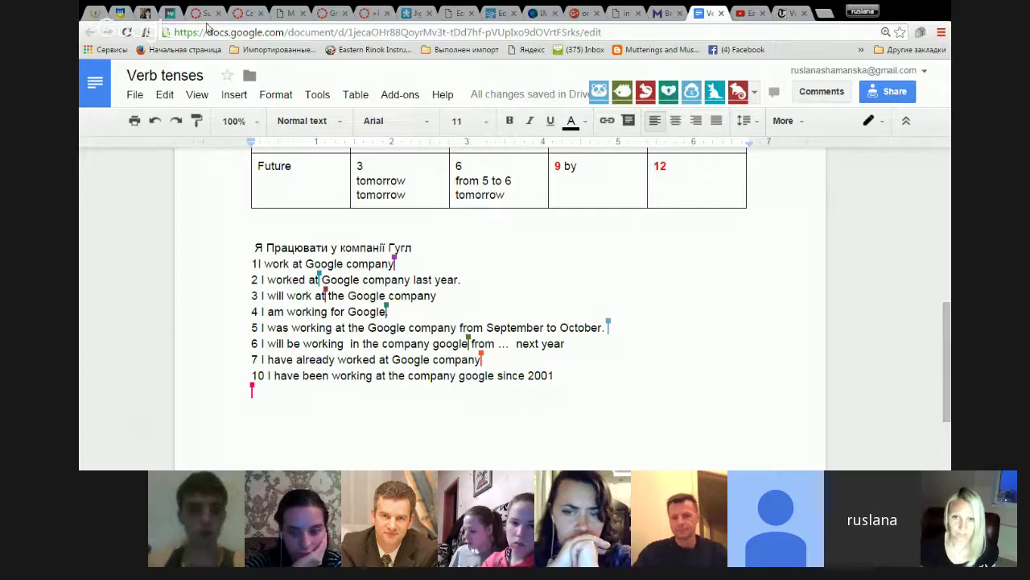
pyautogui.click(332, 12)
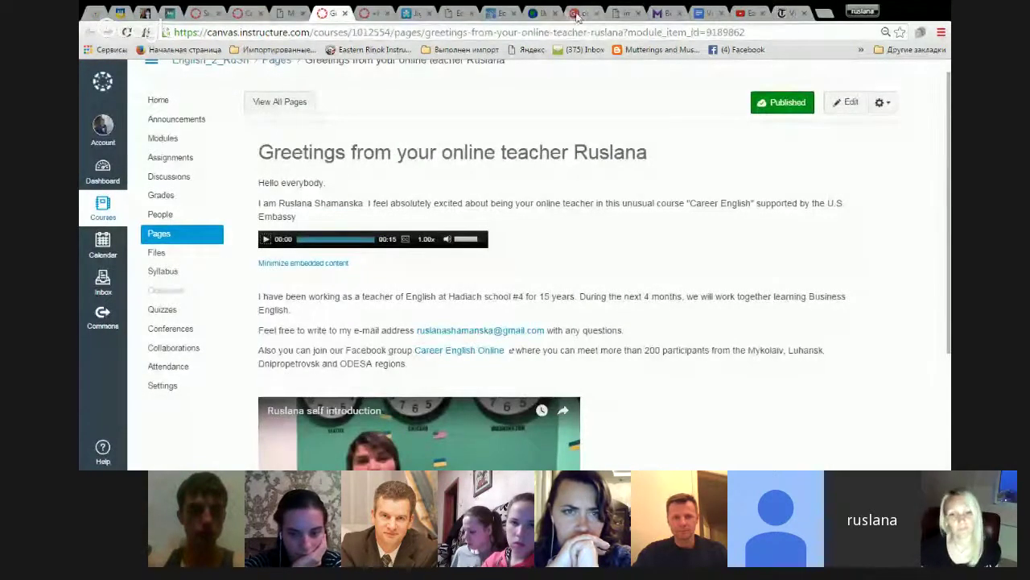
pyautogui.click(582, 13)
# Post the pasted Hangouts call link as a comment on the online meeting event.
pyautogui.click(195, 212)
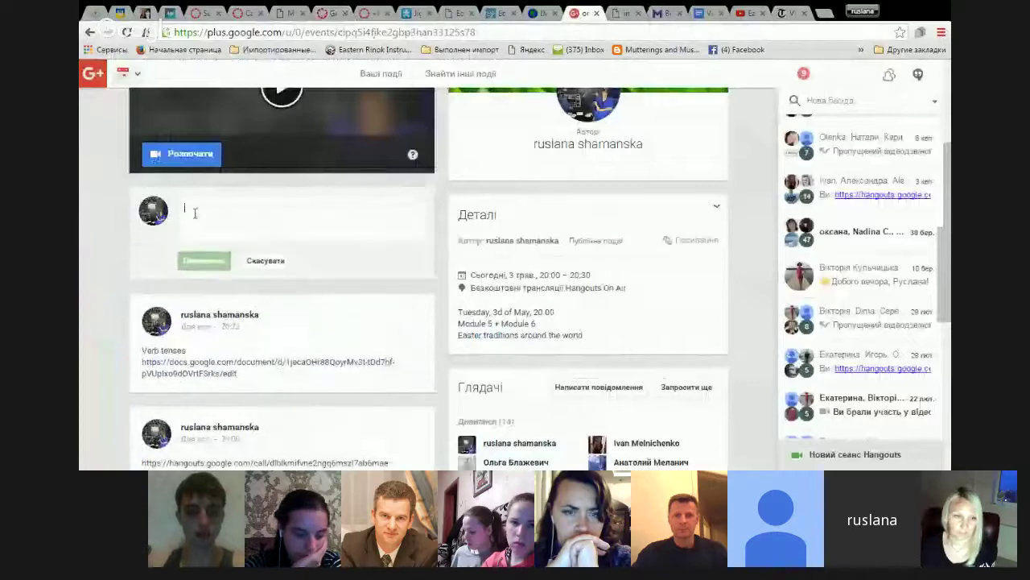
pyautogui.write('https://hangouts.google.com/call/dlblkmifvne2ngq6mszl7ab6mae')
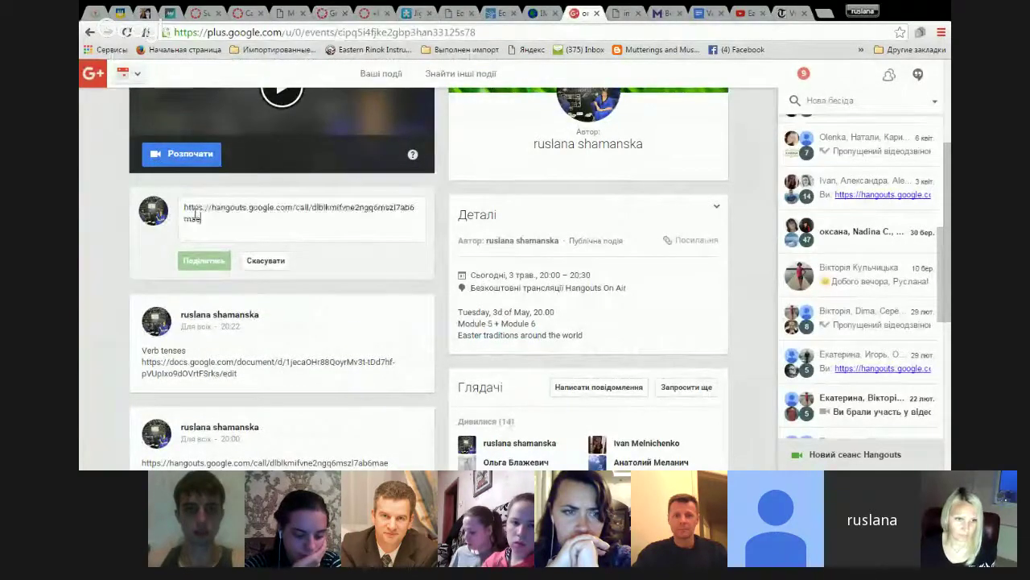
pyautogui.click(202, 260)
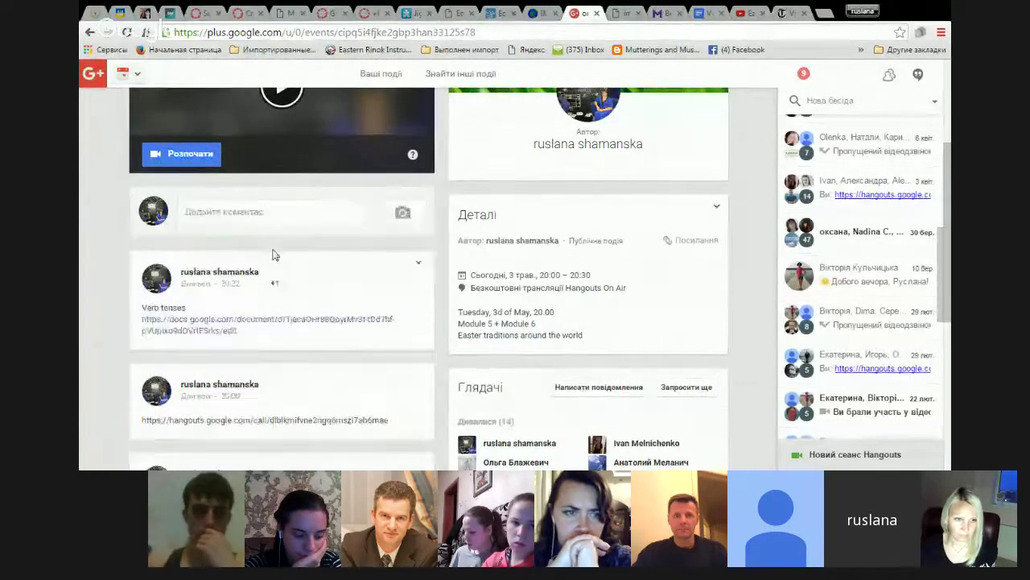
pyautogui.scroll(3, 275, 253)
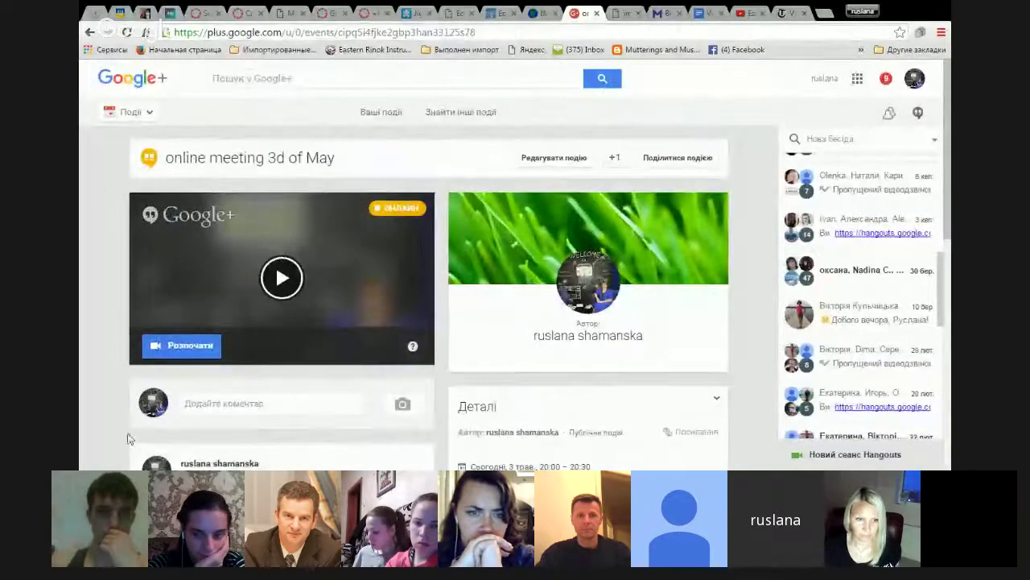
pyautogui.moveTo(198, 456)
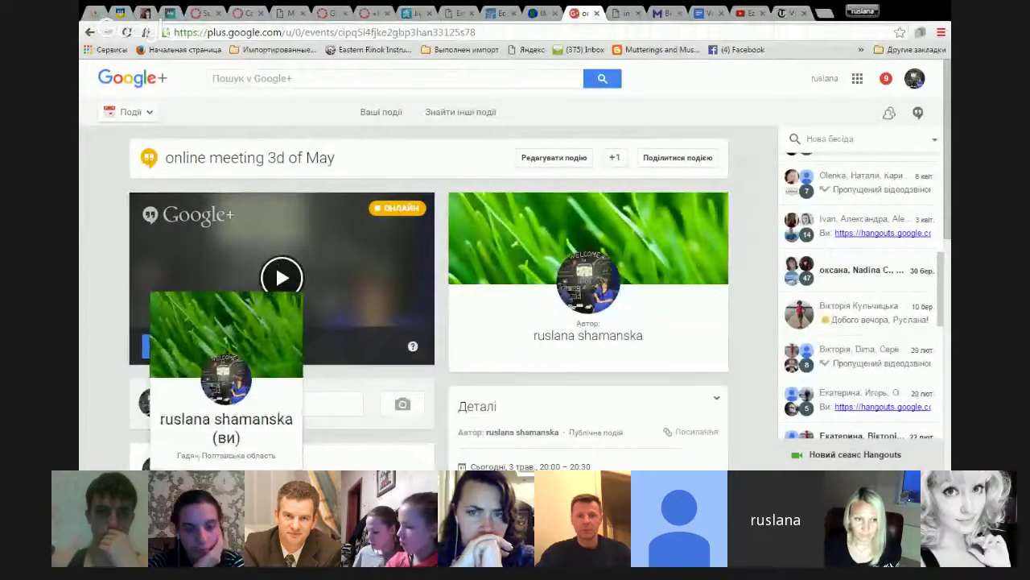